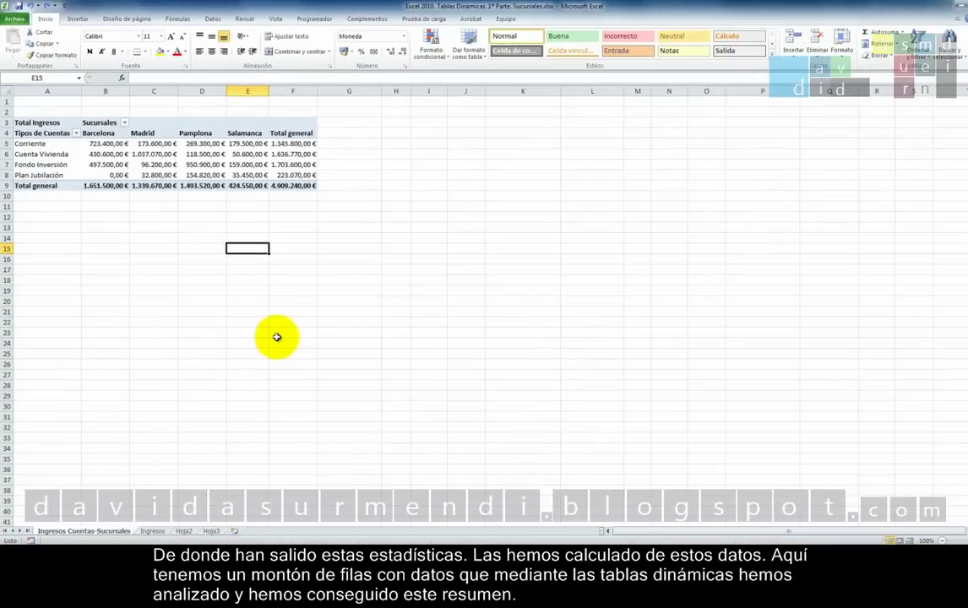
Review the branch income data on the Ingresos sheet, then return to the pivot table sheet
{"action": "left_click", "coordinate": [156, 531]}
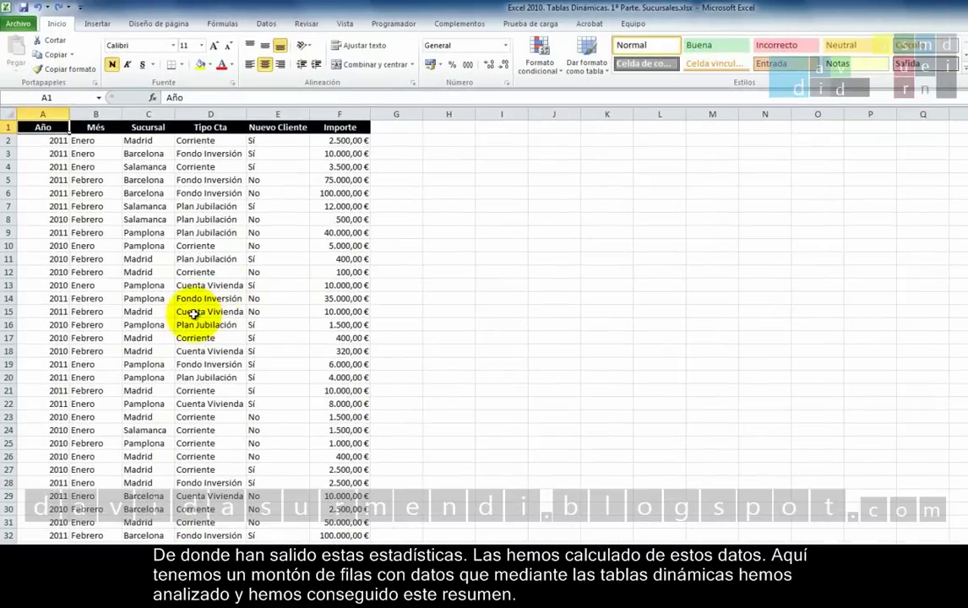
{"action": "left_click", "coordinate": [152, 324]}
{"action": "scroll", "coordinate": [157, 321], "scroll_direction": "down", "scroll_amount": 1}
{"action": "scroll", "coordinate": [156, 321], "scroll_direction": "down", "scroll_amount": 2}
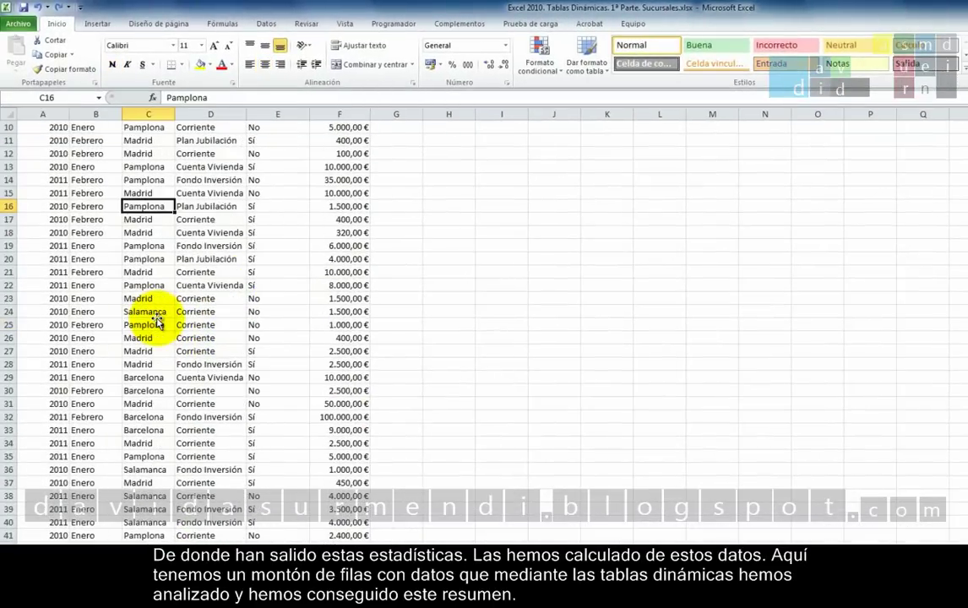
{"action": "scroll", "coordinate": [156, 320], "scroll_direction": "down", "scroll_amount": 2}
{"action": "scroll", "coordinate": [156, 321], "scroll_direction": "down", "scroll_amount": 2}
{"action": "scroll", "coordinate": [157, 320], "scroll_direction": "down", "scroll_amount": 2}
{"action": "scroll", "coordinate": [157, 321], "scroll_direction": "down", "scroll_amount": 1}
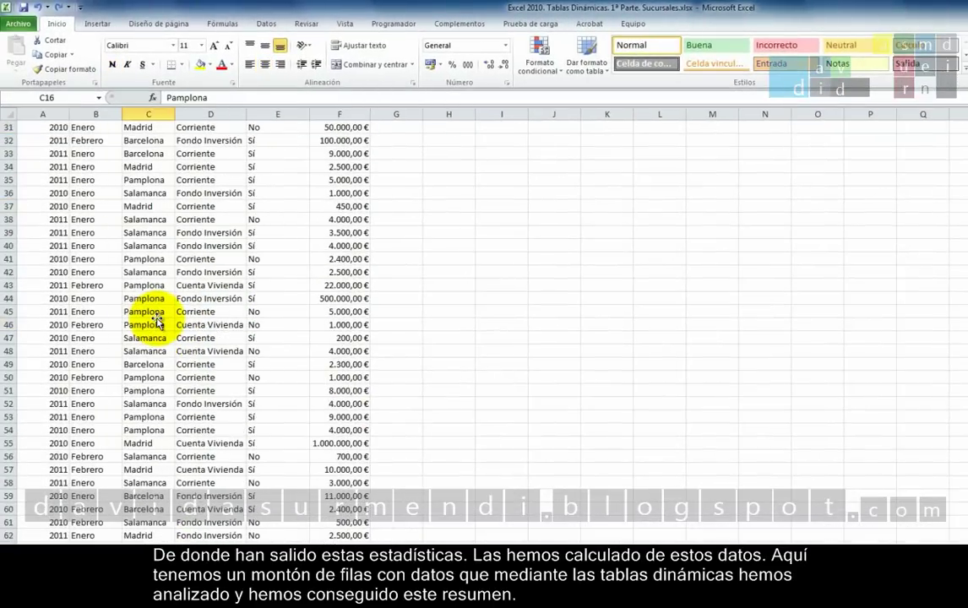
{"action": "scroll", "coordinate": [156, 320], "scroll_direction": "down", "scroll_amount": 6}
{"action": "scroll", "coordinate": [156, 320], "scroll_direction": "down", "scroll_amount": 1}
{"action": "scroll", "coordinate": [156, 320], "scroll_direction": "down", "scroll_amount": 3}
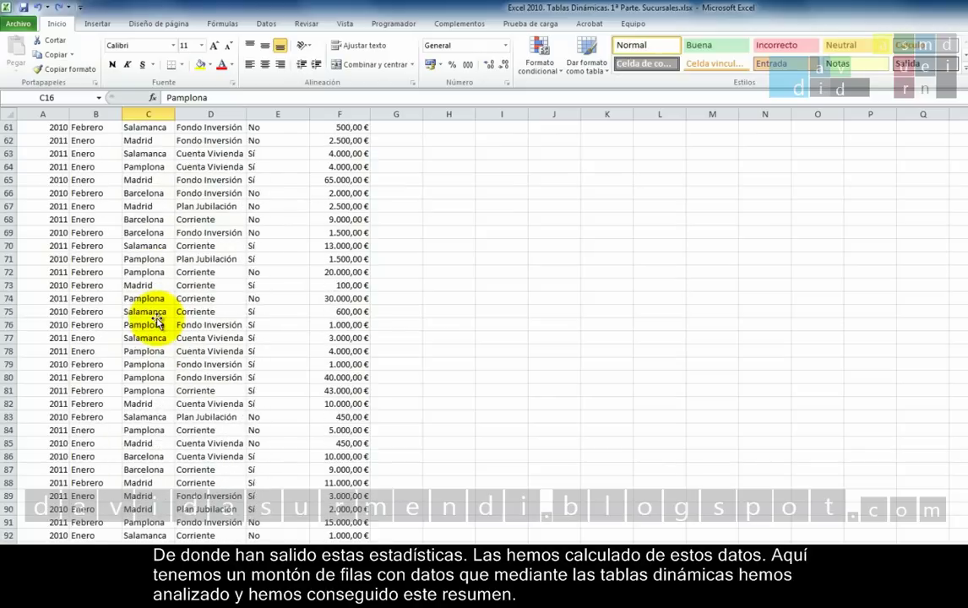
{"action": "scroll", "coordinate": [157, 320], "scroll_direction": "down", "scroll_amount": 3}
{"action": "scroll", "coordinate": [156, 320], "scroll_direction": "down", "scroll_amount": 1}
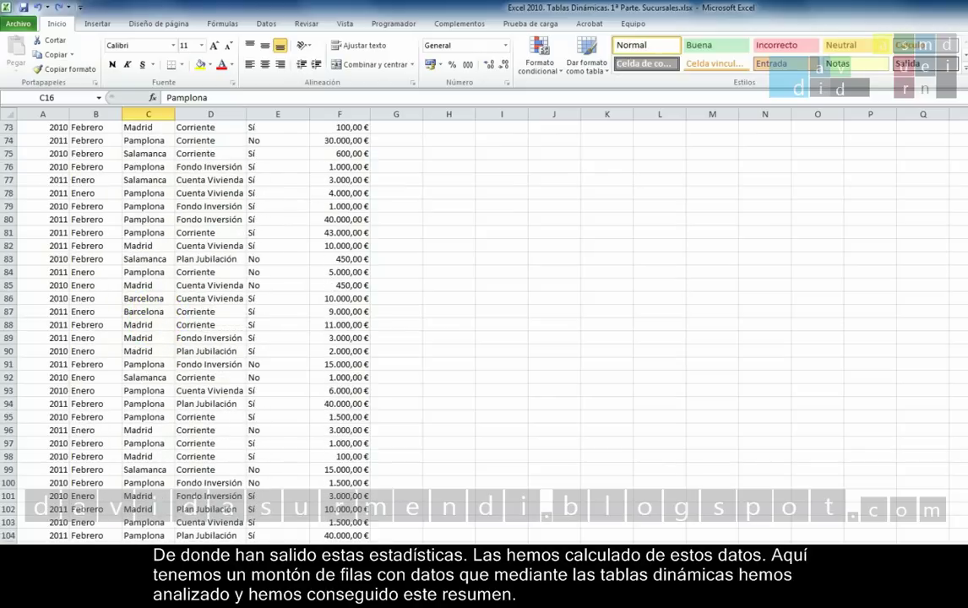
{"action": "key", "text": "ctrl+Page_Up"}
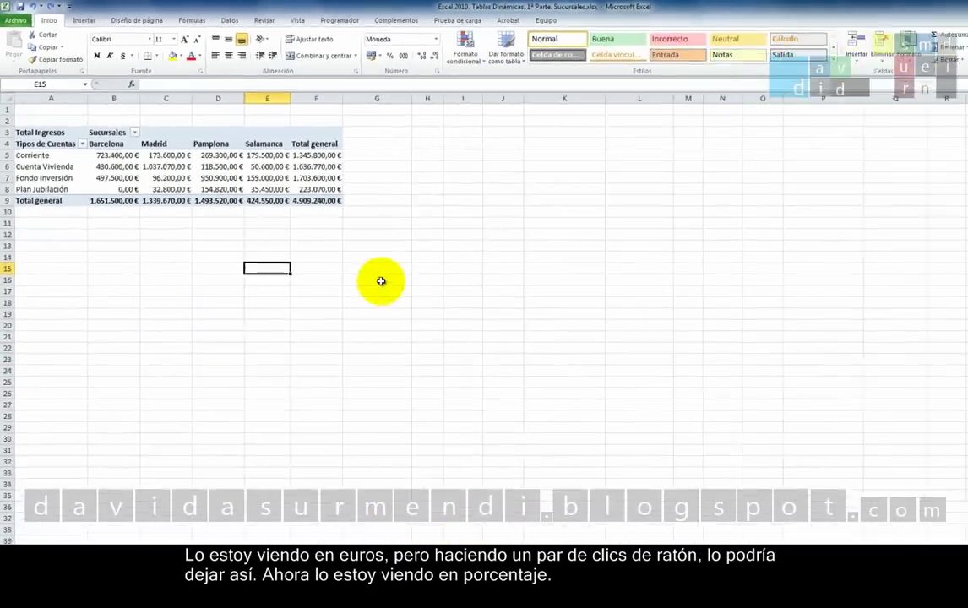
Set Total Ingresos to show values as % del total general
{"action": "left_click", "coordinate": [316, 167]}
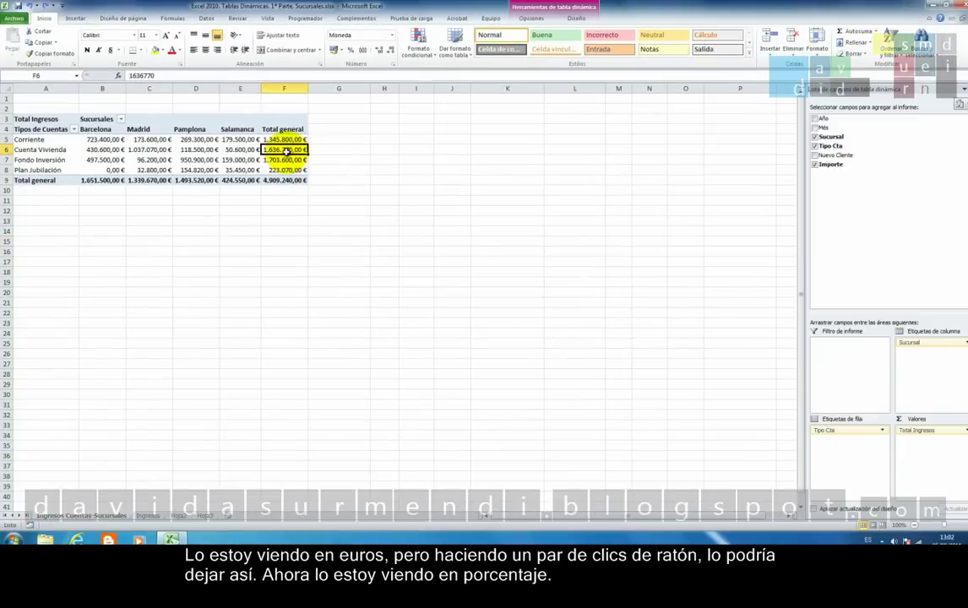
{"action": "left_click", "coordinate": [940, 433]}
{"action": "left_click", "coordinate": [929, 421]}
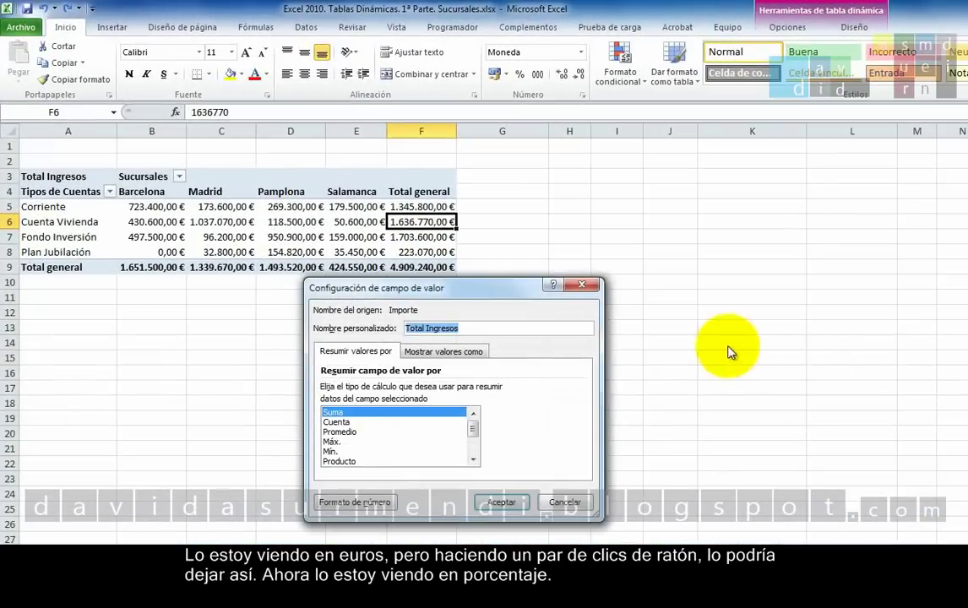
{"action": "left_click", "coordinate": [444, 351]}
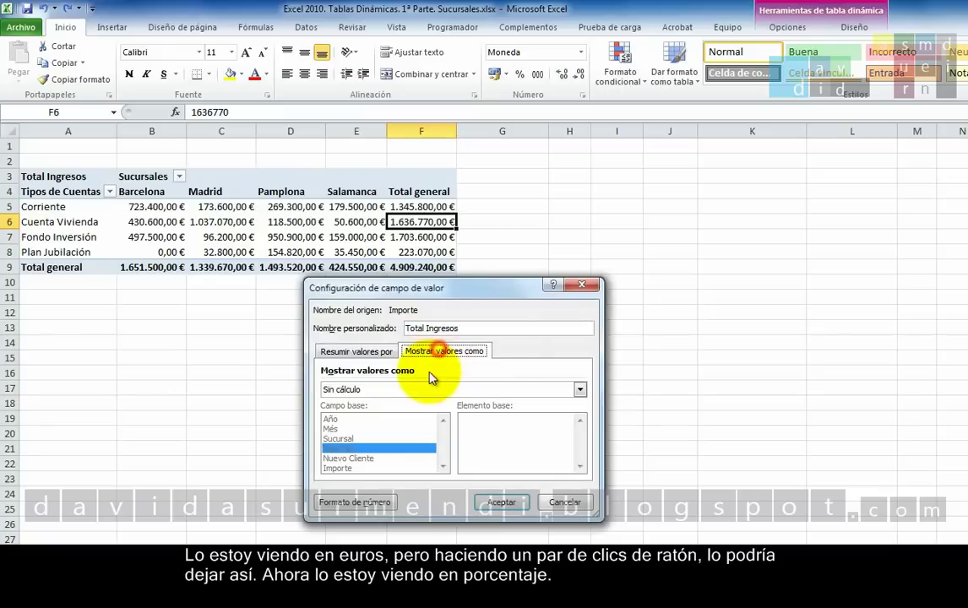
{"action": "left_click", "coordinate": [425, 389]}
{"action": "left_click", "coordinate": [417, 413]}
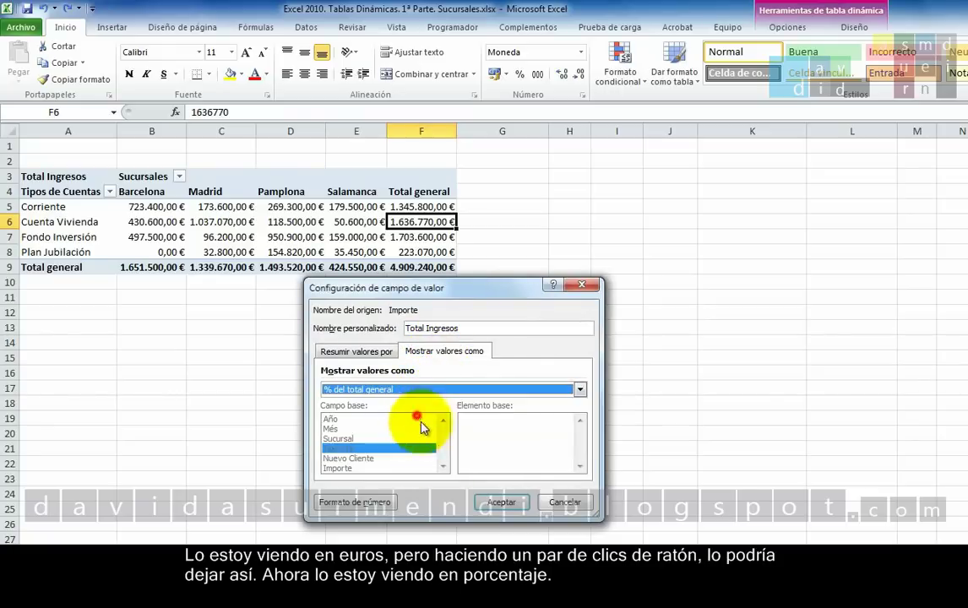
{"action": "left_click", "coordinate": [511, 507]}
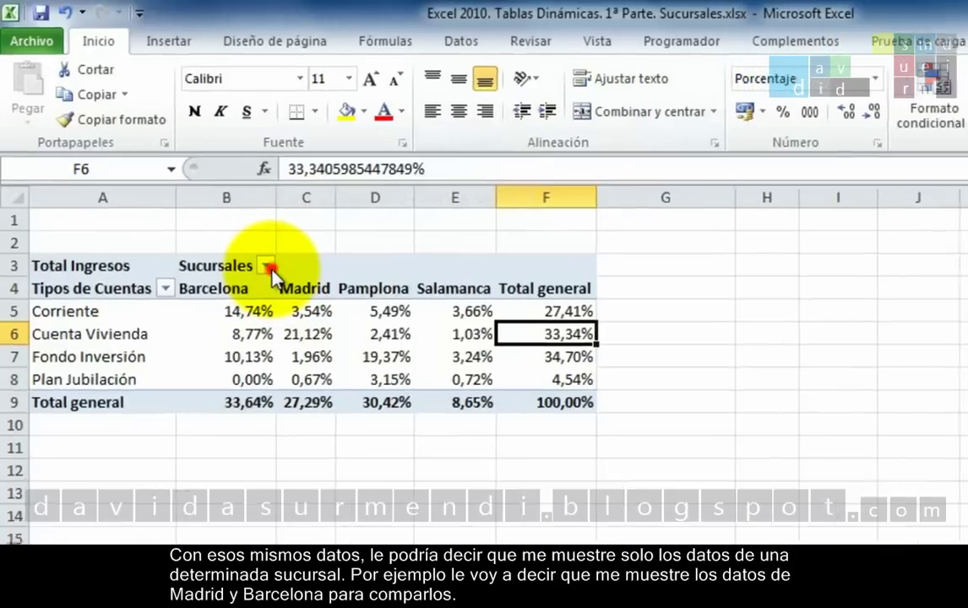
Filter the Sucursales field to exclude Pamplona and Salamanca, keeping Barcelona and Madrid
{"action": "left_click", "coordinate": [269, 267]}
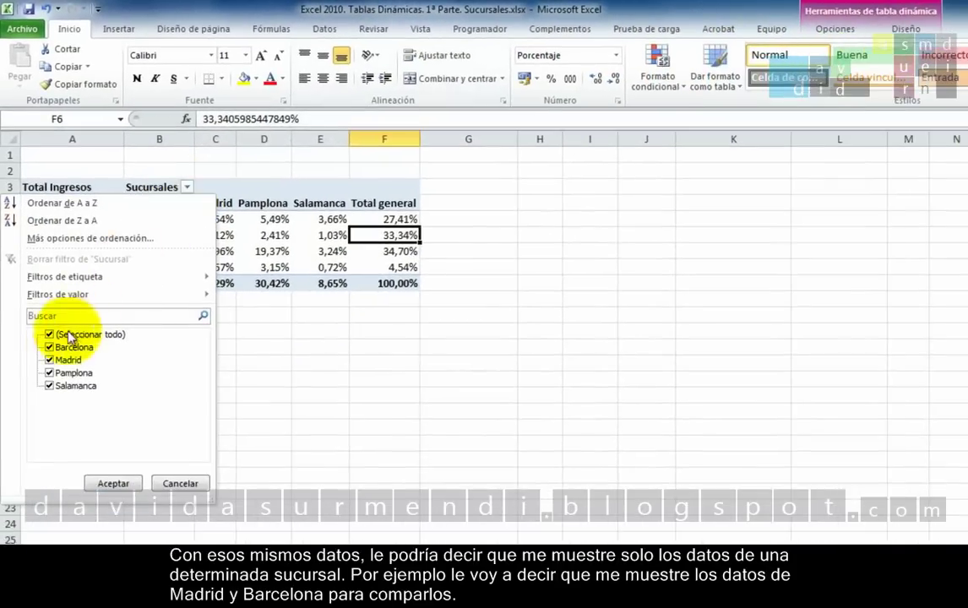
{"action": "left_click", "coordinate": [49, 372]}
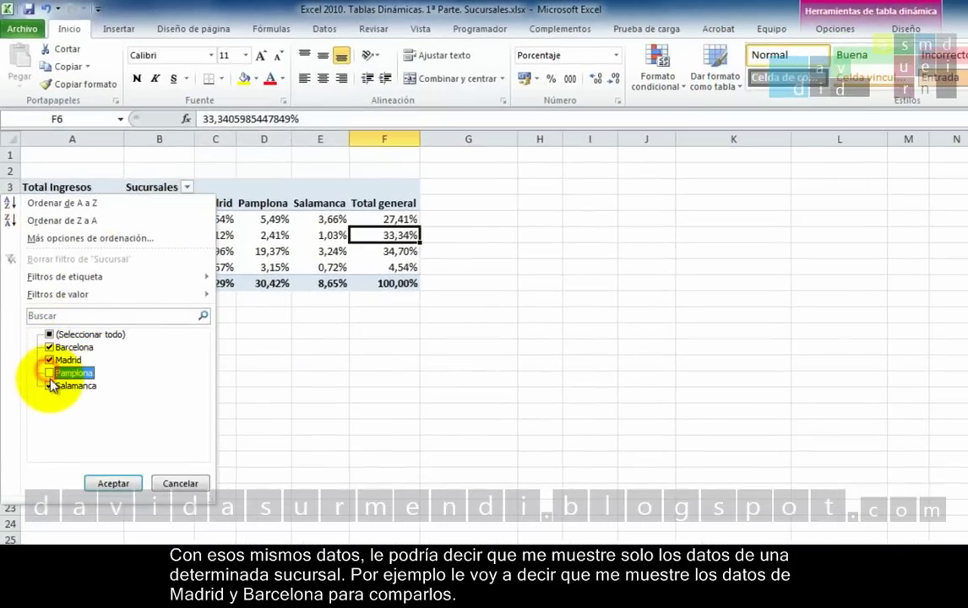
{"action": "left_click", "coordinate": [49, 385]}
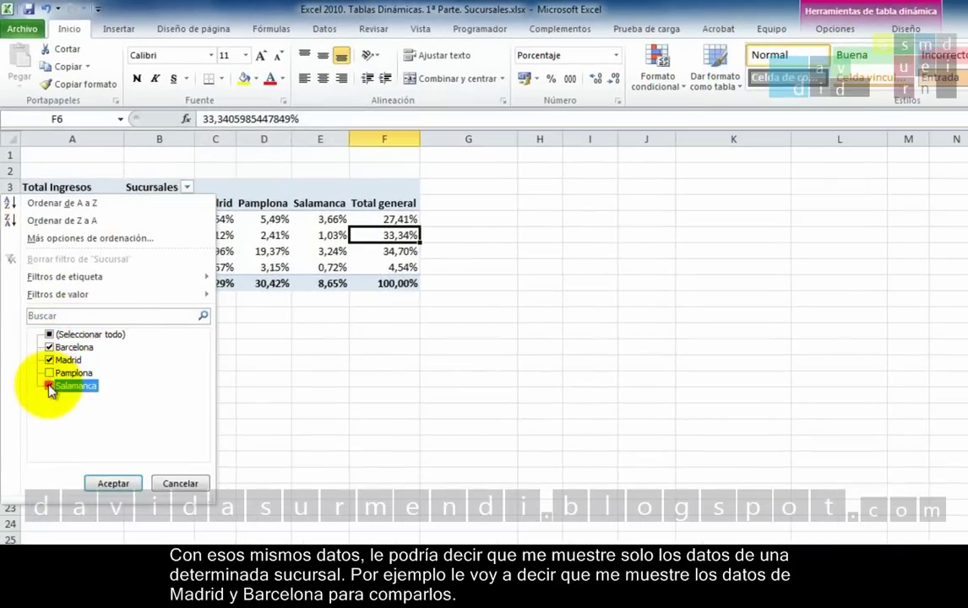
{"action": "left_click", "coordinate": [112, 483]}
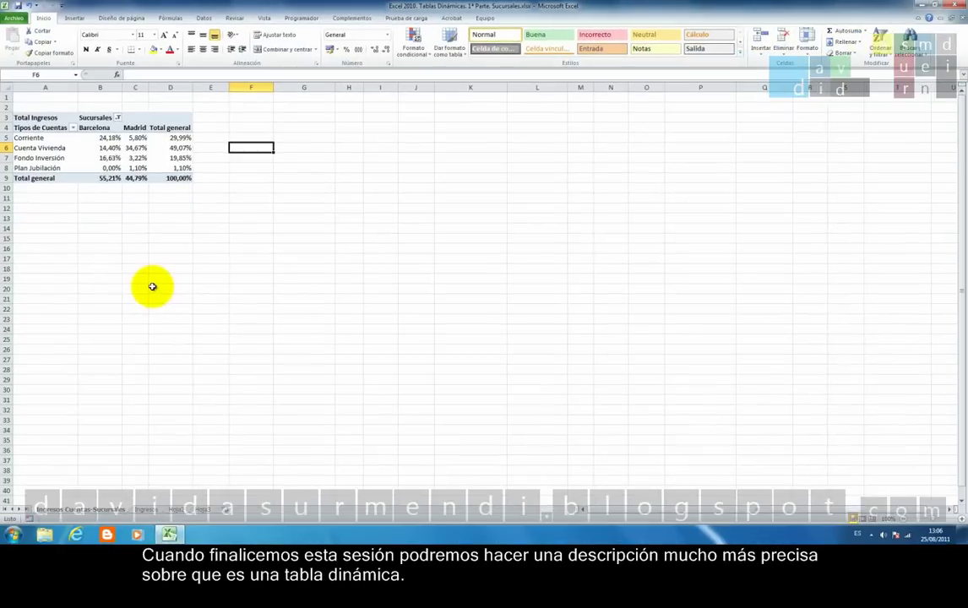
Close the workbook choosing No guardar, then relaunch Excel 2010 from its desktop shortcut
{"action": "left_click", "coordinate": [954, 5]}
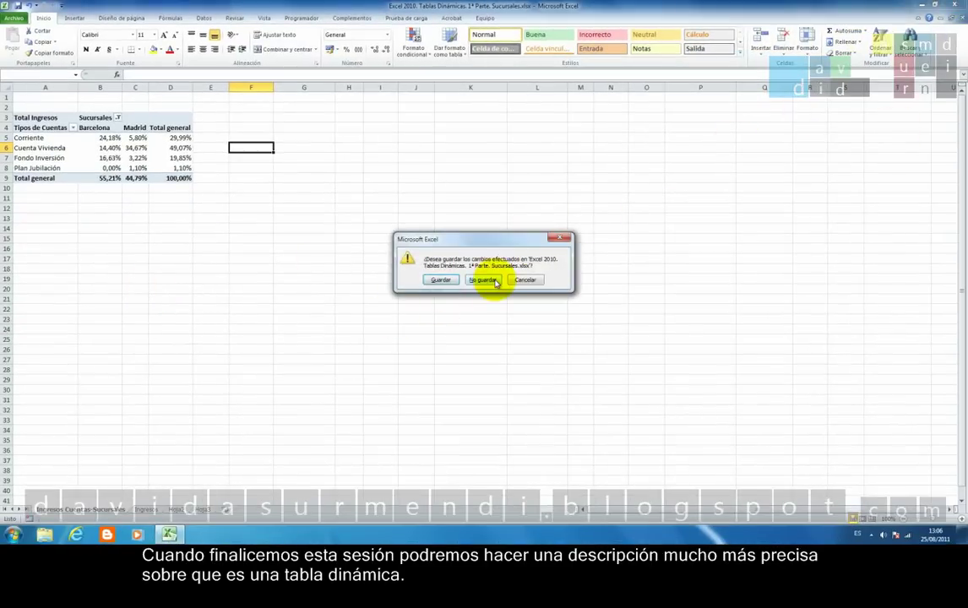
{"action": "left_click", "coordinate": [497, 281]}
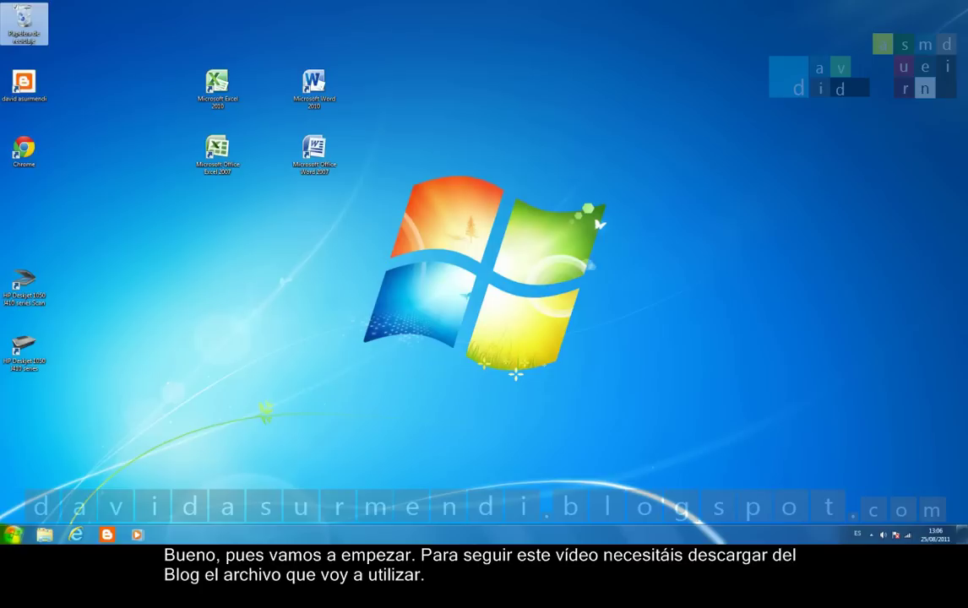
{"action": "left_click", "coordinate": [217, 100]}
{"action": "double_click", "coordinate": [217, 100]}
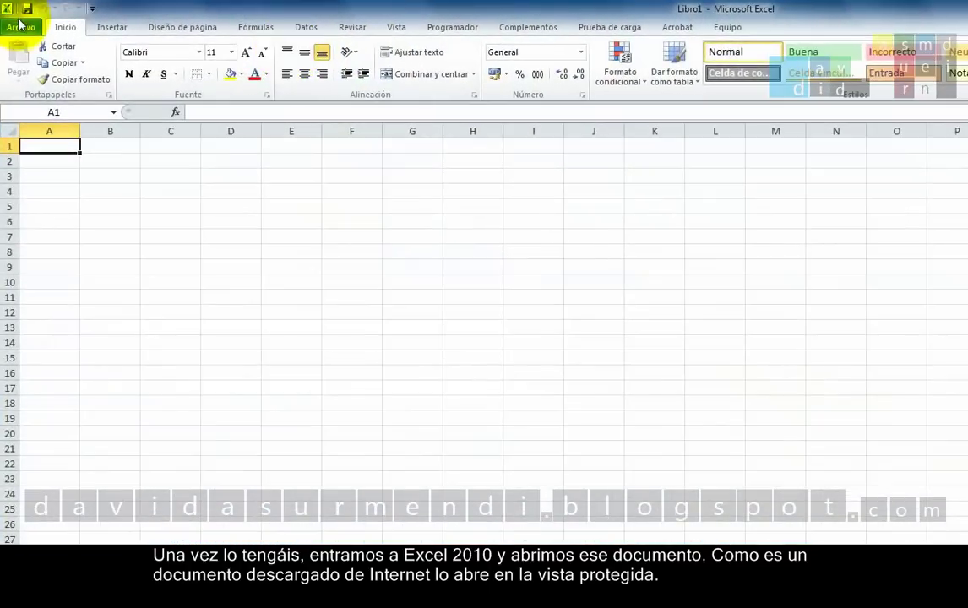
Open 'Excel 2010. Tablas Dinámicas. 1ª Parte. Sucursales.xlsx' from Documents via File > Open
{"action": "left_click", "coordinate": [15, 27]}
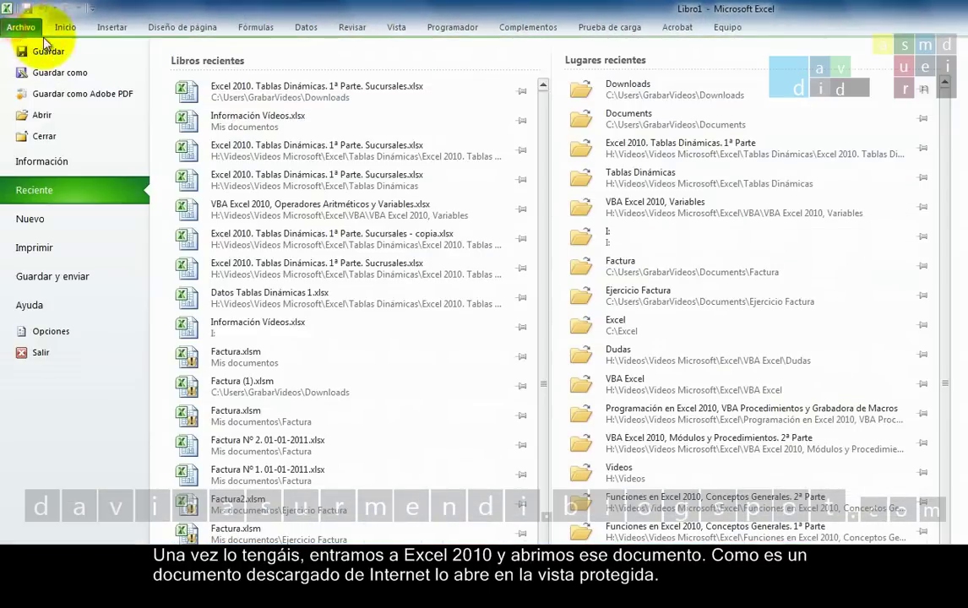
{"action": "left_click", "coordinate": [59, 115]}
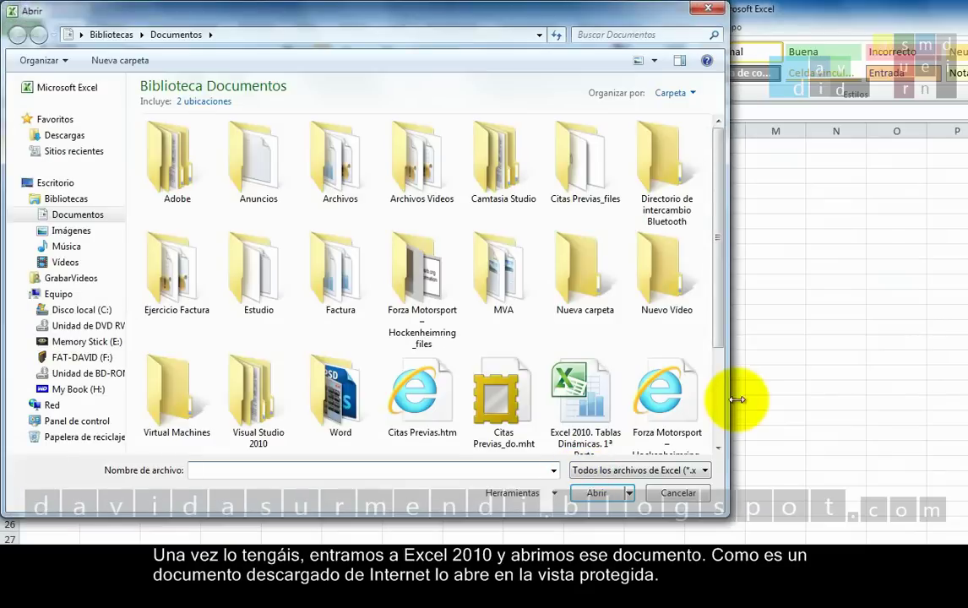
{"action": "left_click", "coordinate": [721, 397]}
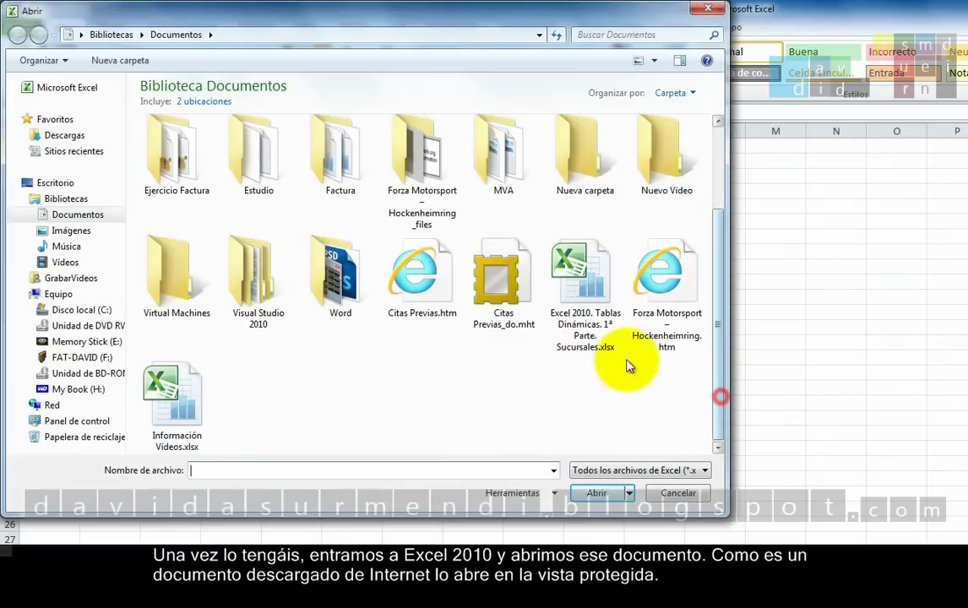
{"action": "double_click", "coordinate": [580, 309]}
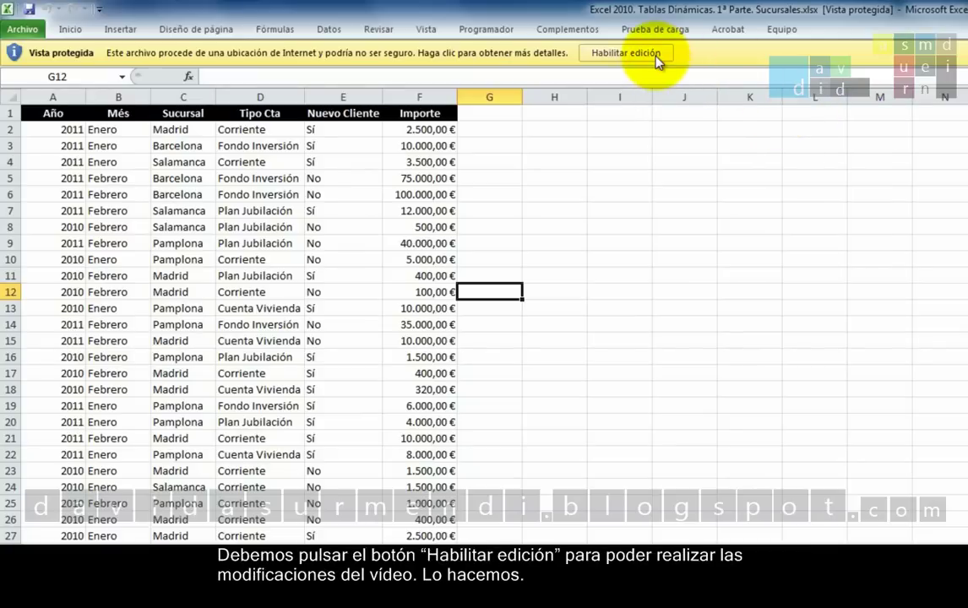
Choose Habilitar edición on the Protected View bar to make the workbook editable
{"action": "left_click", "coordinate": [655, 56]}
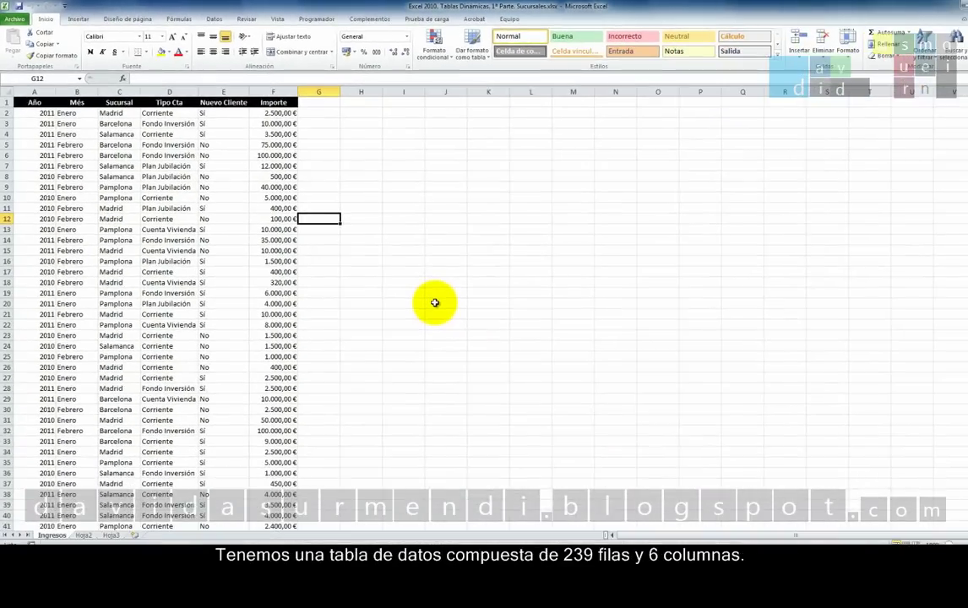
{"action": "scroll", "coordinate": [205, 309], "scroll_direction": "down", "scroll_amount": 2}
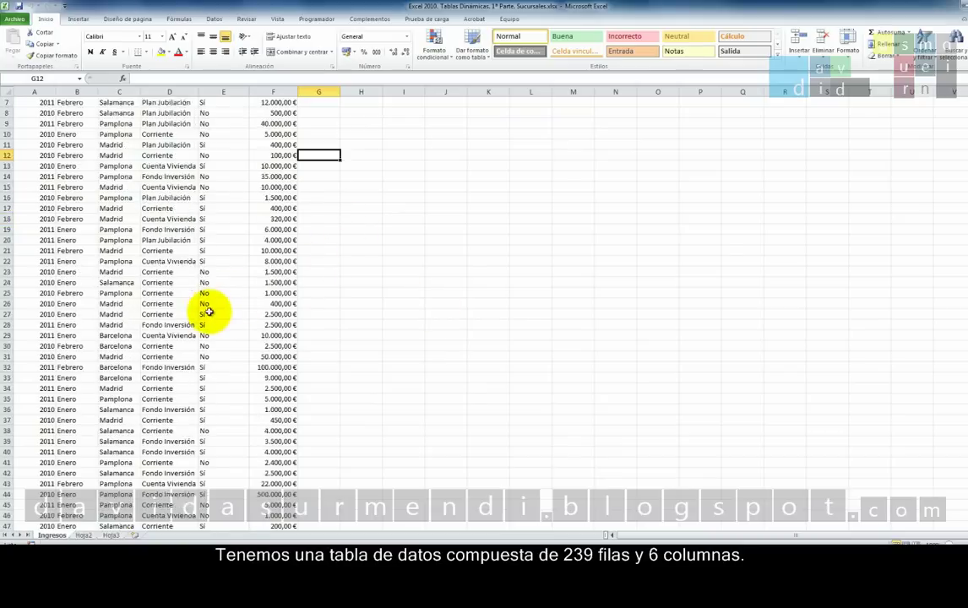
{"action": "scroll", "coordinate": [205, 309], "scroll_direction": "down", "scroll_amount": 8}
{"action": "left_click", "coordinate": [208, 312]}
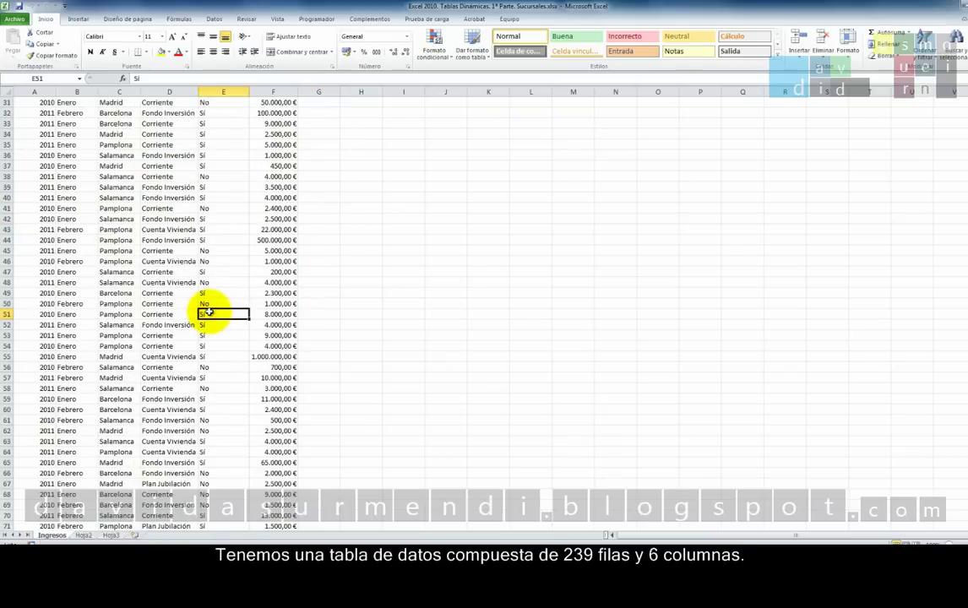
{"action": "key", "text": "ctrl+Down"}
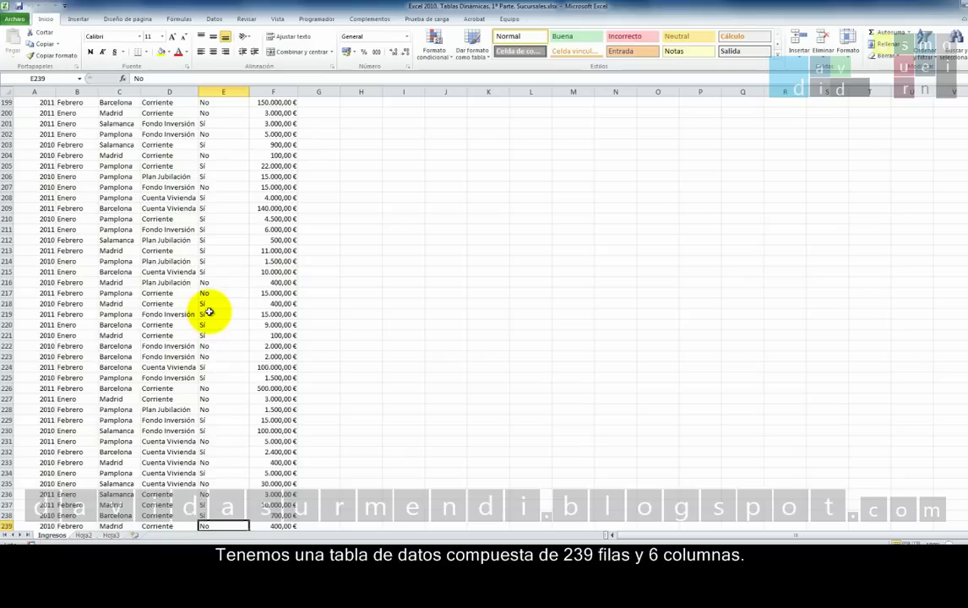
{"action": "key", "text": "ctrl+Up"}
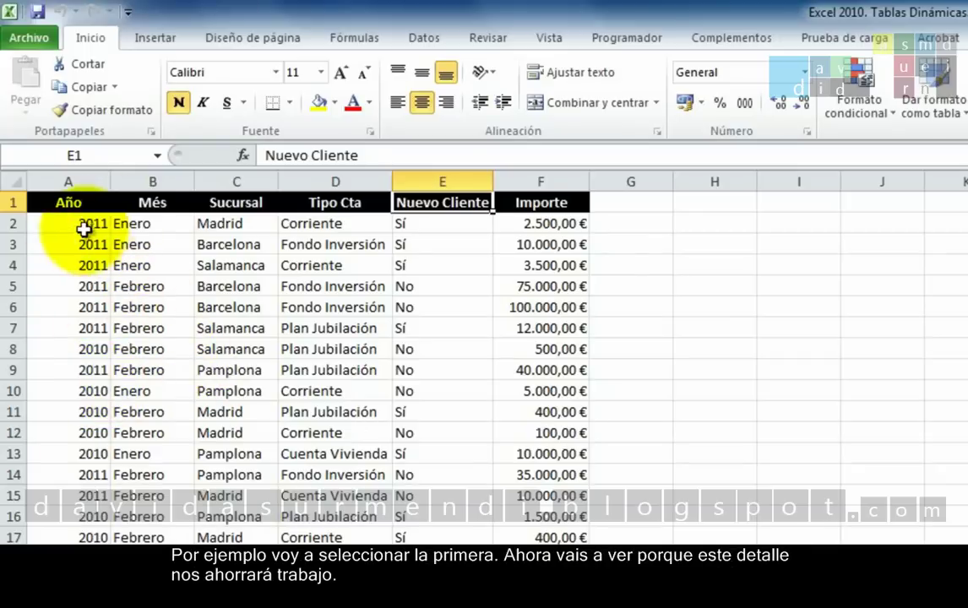
Select cell A1 (Año) and expand the Tabla dinámica dropdown on the Insertar ribbon
{"action": "left_click", "coordinate": [74, 201]}
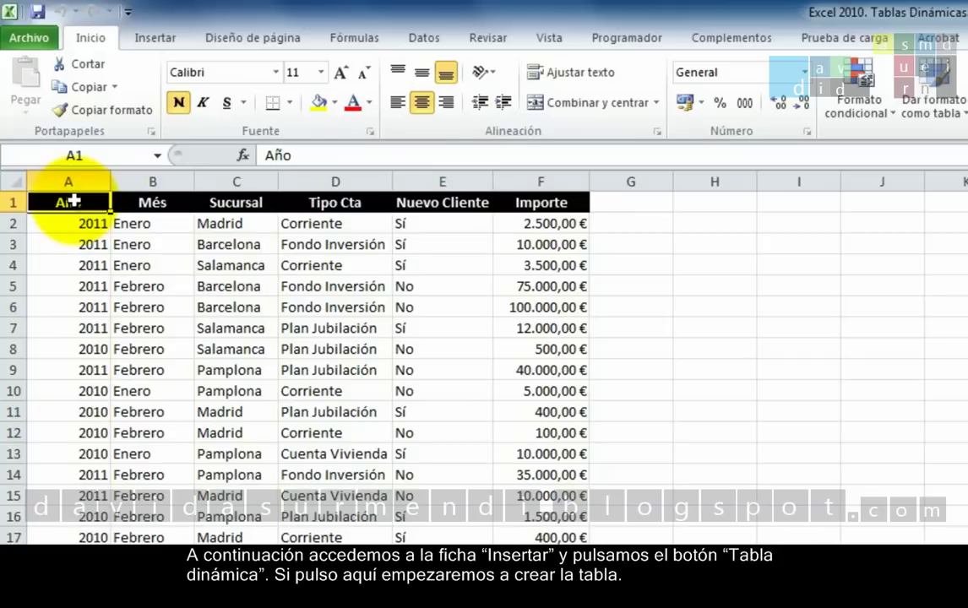
{"action": "left_click", "coordinate": [135, 41]}
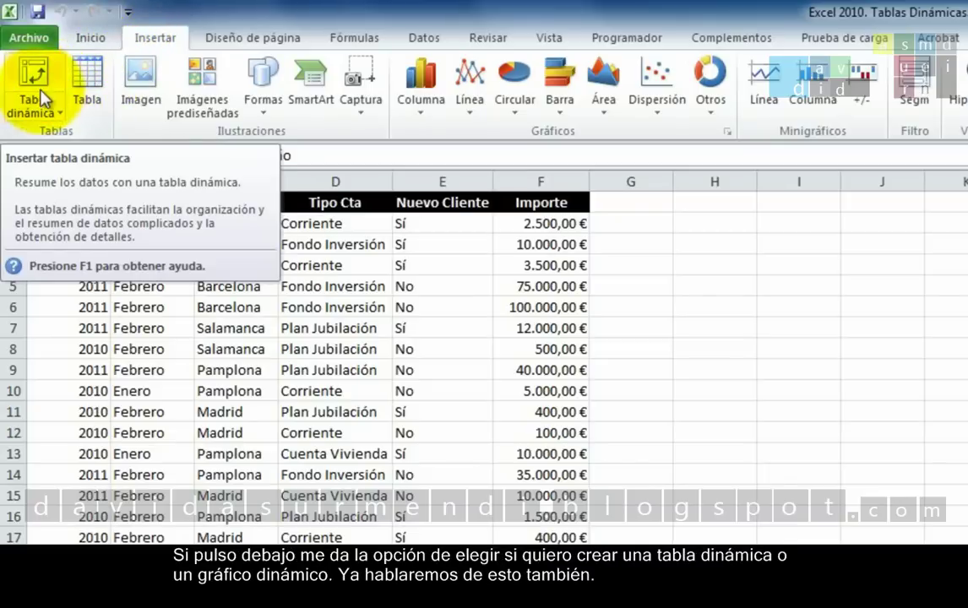
{"action": "left_click", "coordinate": [30, 112]}
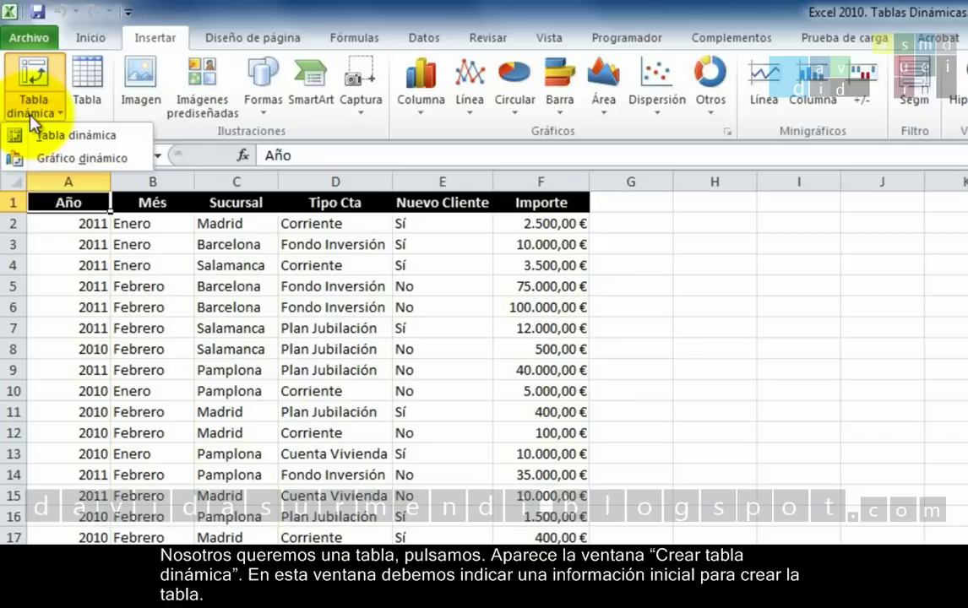
Start a pivot table from range Ingresos!$A$1:$F$239 destined for a new worksheet
{"action": "left_click", "coordinate": [22, 66]}
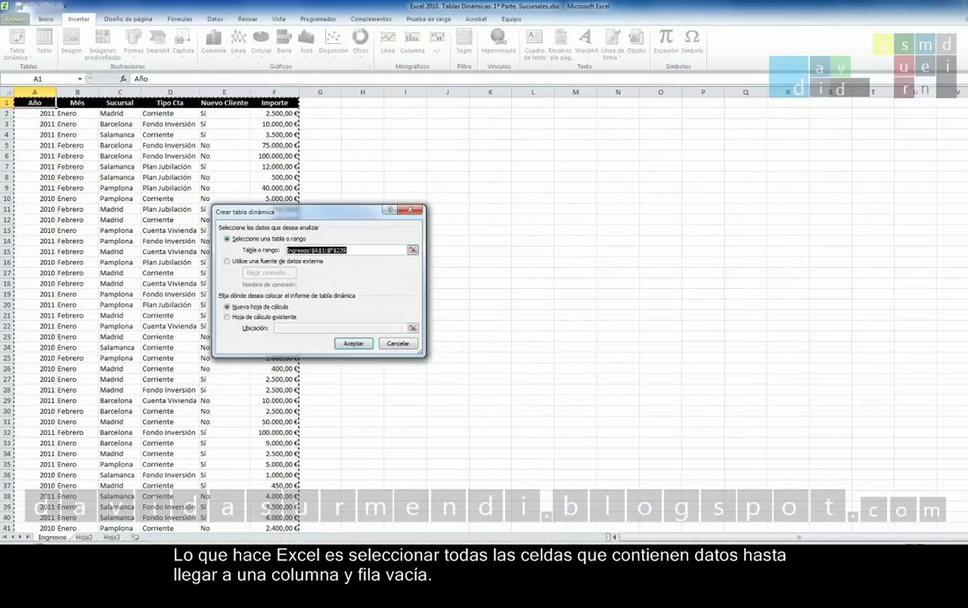
{"action": "scroll", "coordinate": [484, 313], "scroll_direction": "down", "scroll_amount": 14}
{"action": "scroll", "coordinate": [484, 313], "scroll_direction": "down", "scroll_amount": 20}
{"action": "scroll", "coordinate": [484, 313], "scroll_direction": "down", "scroll_amount": 20}
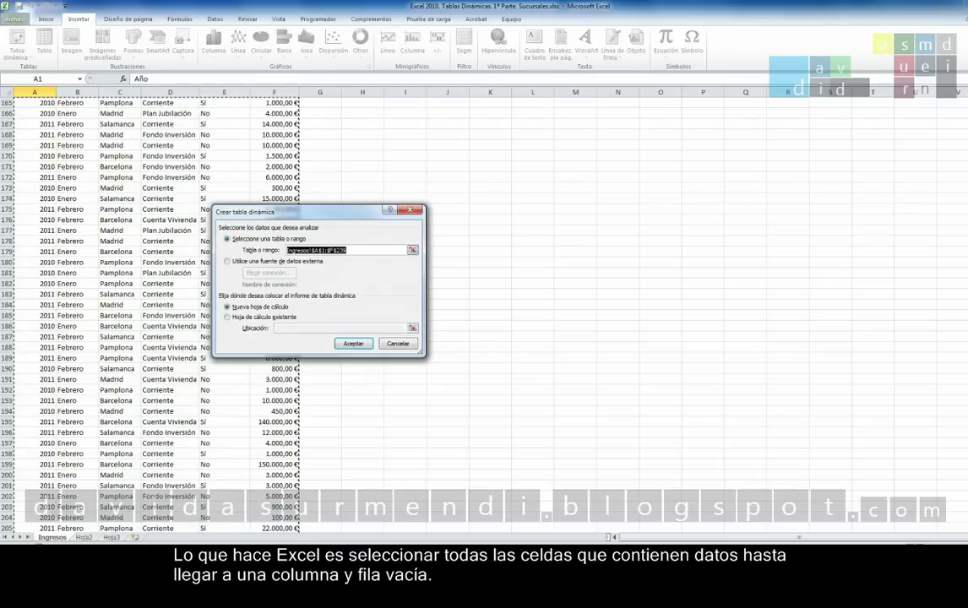
{"action": "scroll", "coordinate": [484, 312], "scroll_direction": "down", "scroll_amount": 14}
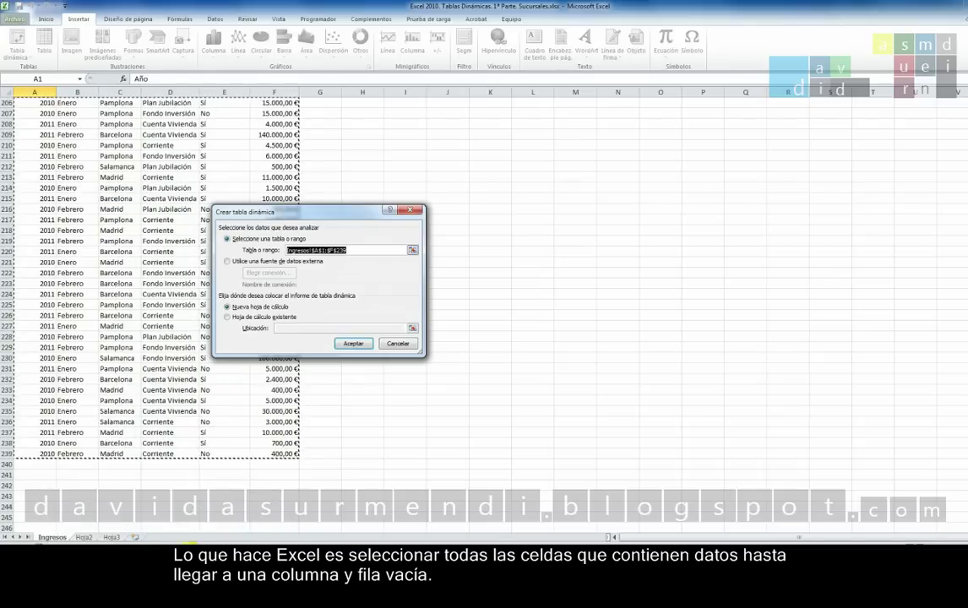
{"action": "scroll", "coordinate": [237, 457], "scroll_direction": "up", "scroll_amount": 20}
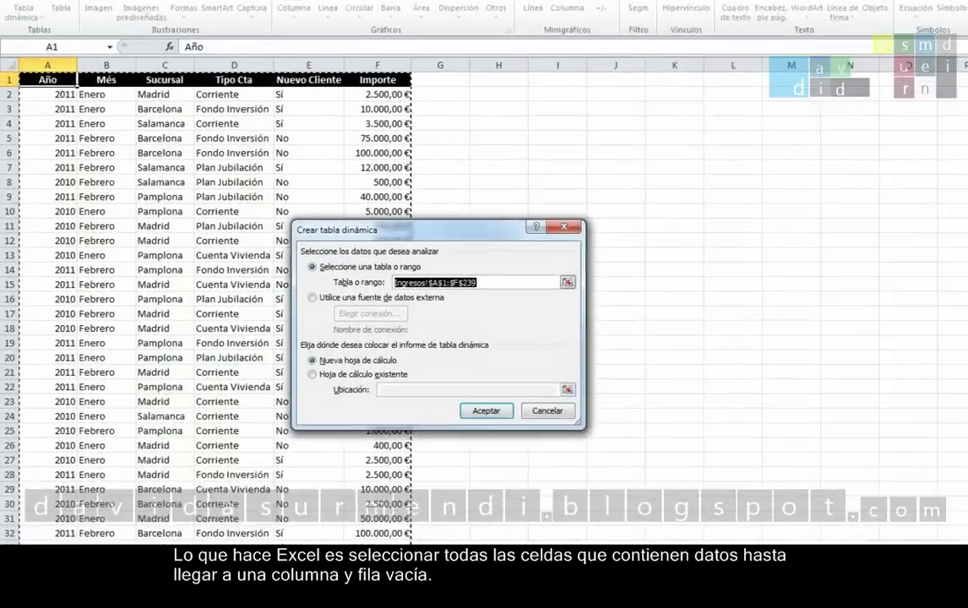
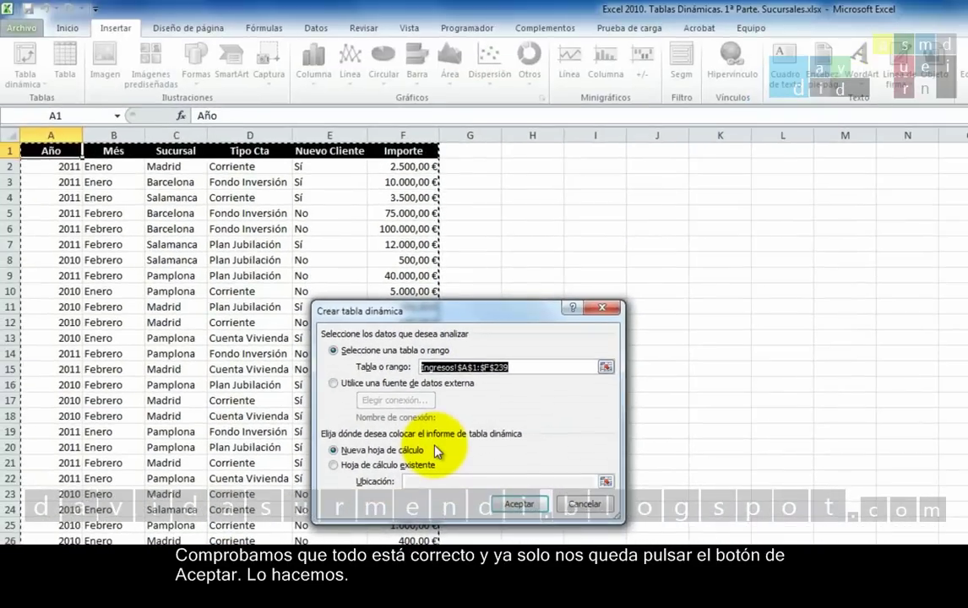
Confirm creating the PivotTable from the Ingresos range A1:F239 on a new worksheet
{"action": "left_click", "coordinate": [512, 505]}
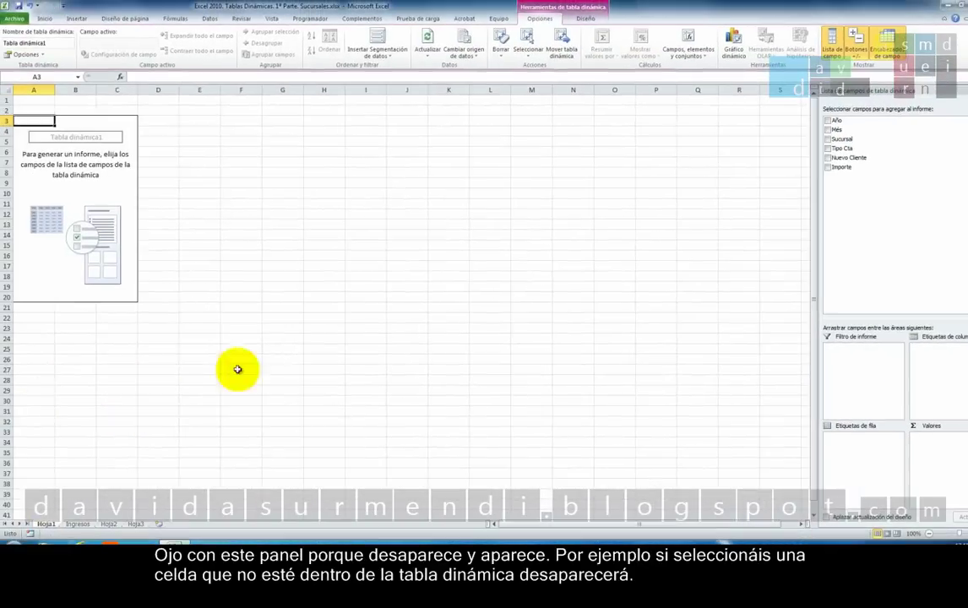
{"action": "left_click", "coordinate": [257, 296]}
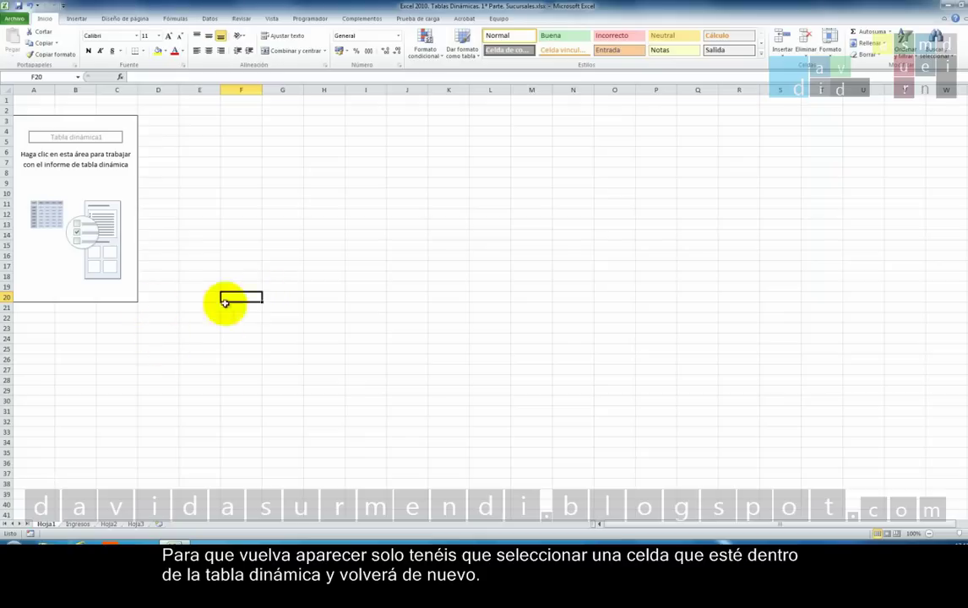
{"action": "left_click", "coordinate": [116, 228]}
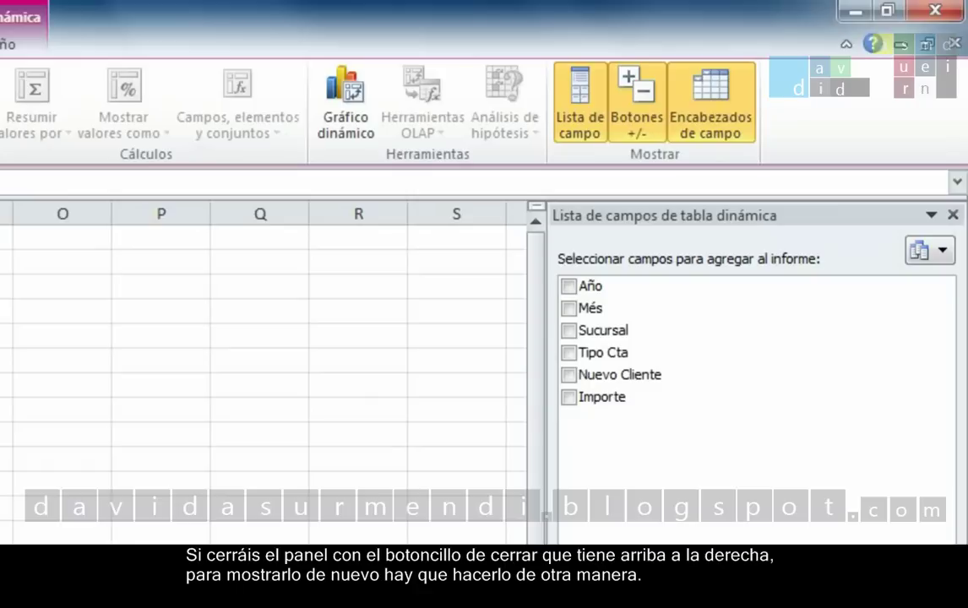
{"action": "left_click", "coordinate": [953, 216]}
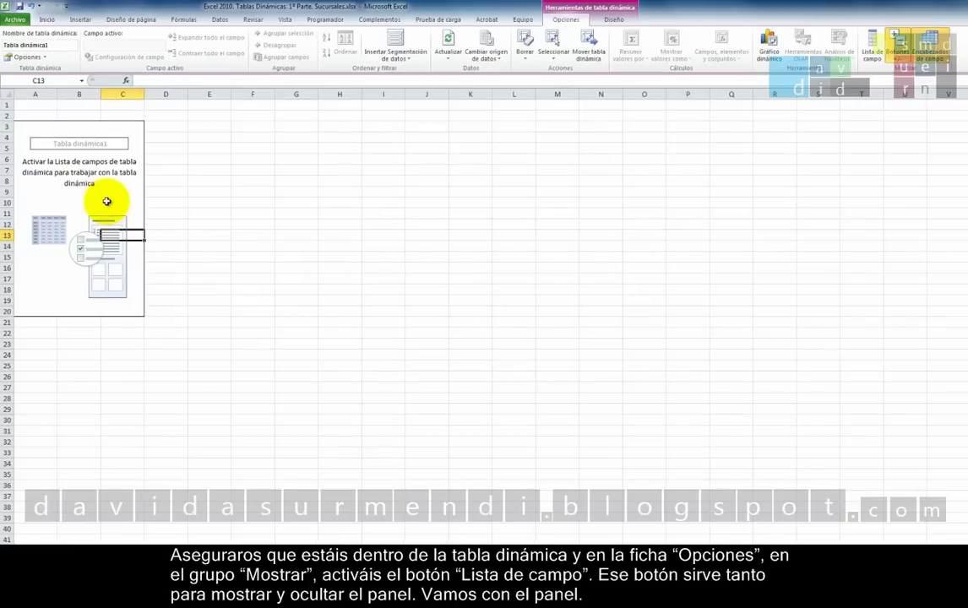
{"action": "left_click", "coordinate": [107, 201]}
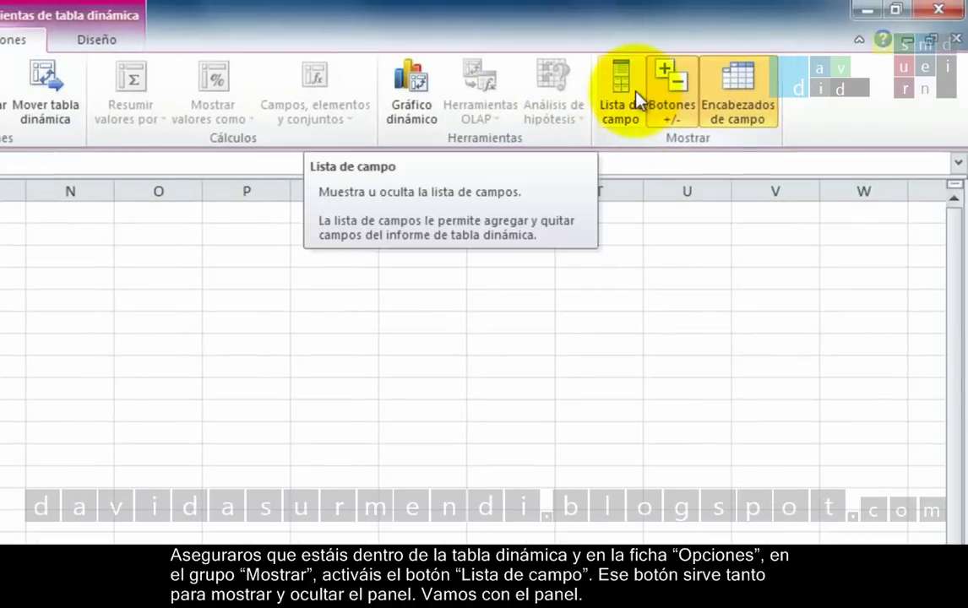
{"action": "left_click", "coordinate": [638, 96]}
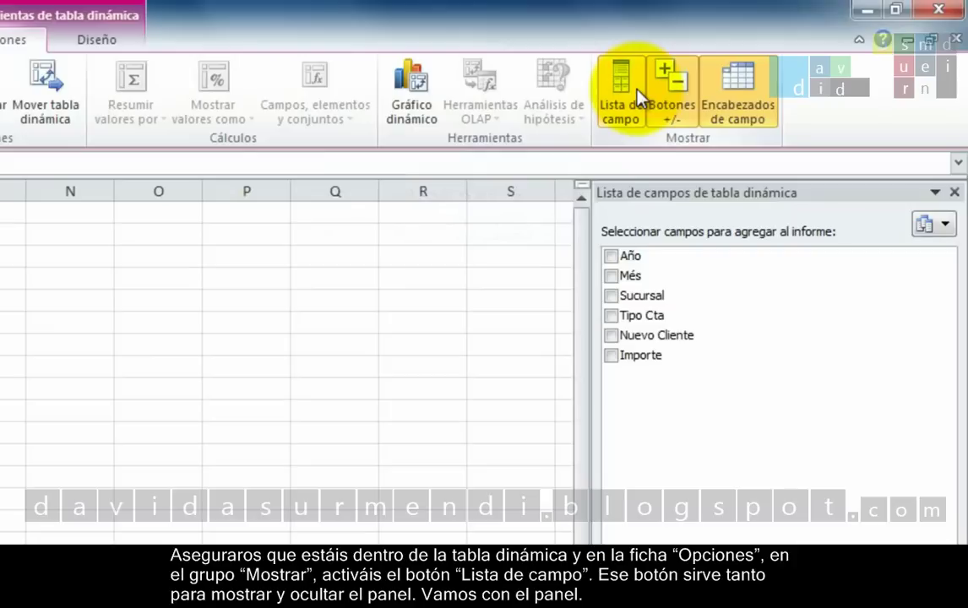
{"action": "left_click", "coordinate": [638, 93]}
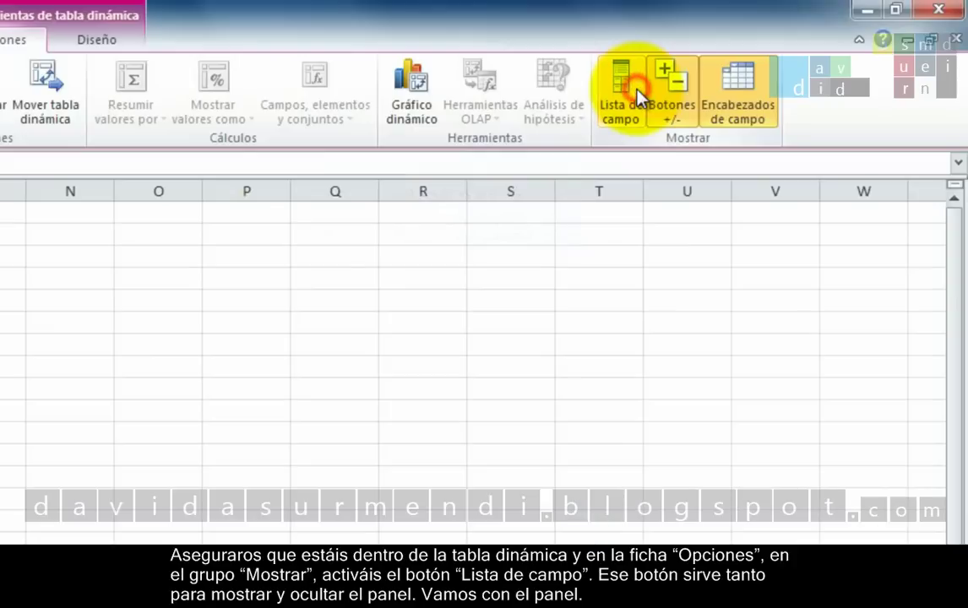
{"action": "left_click", "coordinate": [638, 93]}
{"action": "left_click", "coordinate": [638, 94]}
{"action": "left_click", "coordinate": [638, 96]}
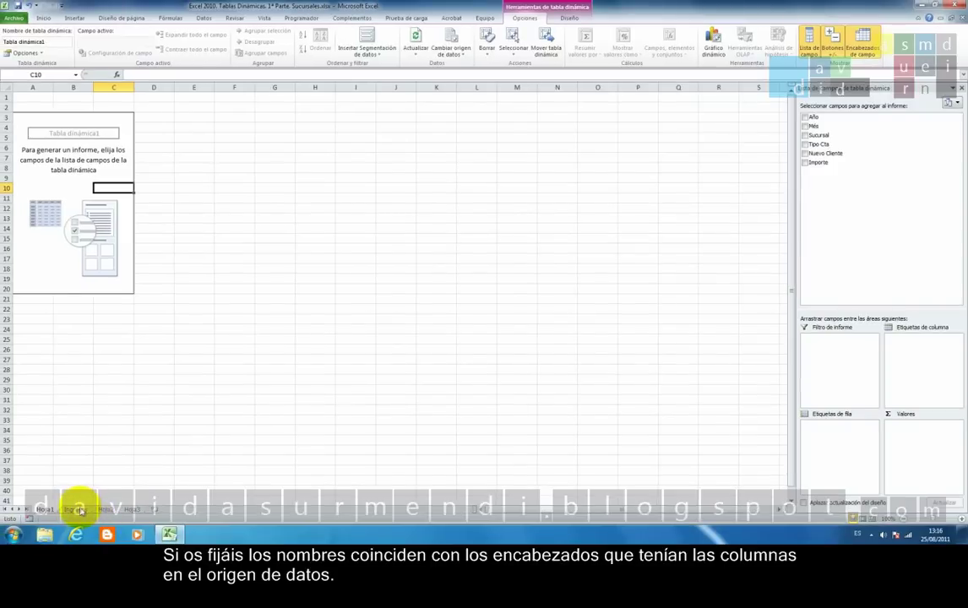
{"action": "left_click", "coordinate": [76, 510]}
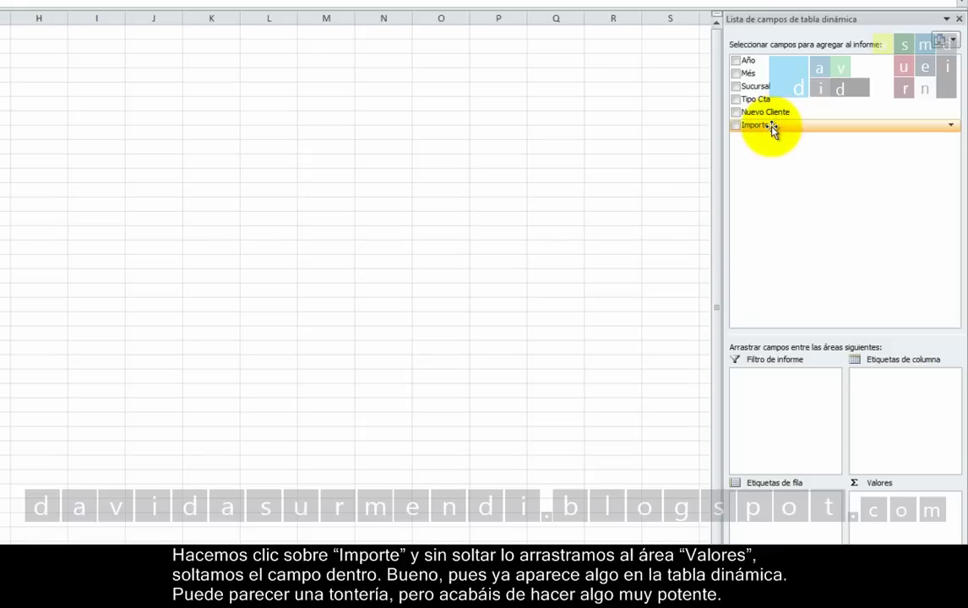
{"action": "mouse_move", "coordinate": [773, 128]}
{"action": "left_mouse_down"}
{"action": "mouse_move", "coordinate": [906, 507]}
{"action": "mouse_move", "coordinate": [917, 507]}
{"action": "left_mouse_up"}
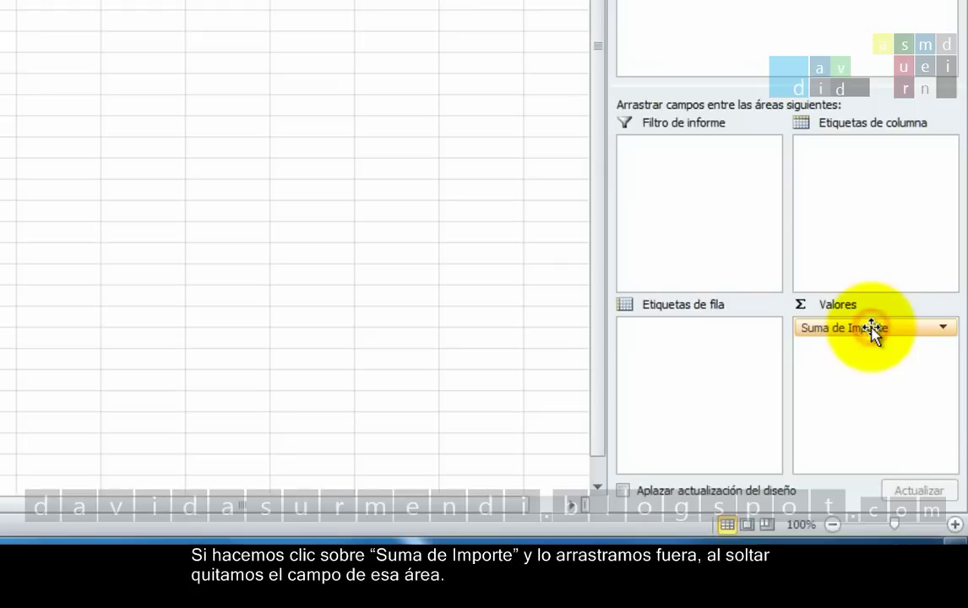
{"action": "left_click_drag", "start_coordinate": [872, 329], "coordinate": [466, 299]}
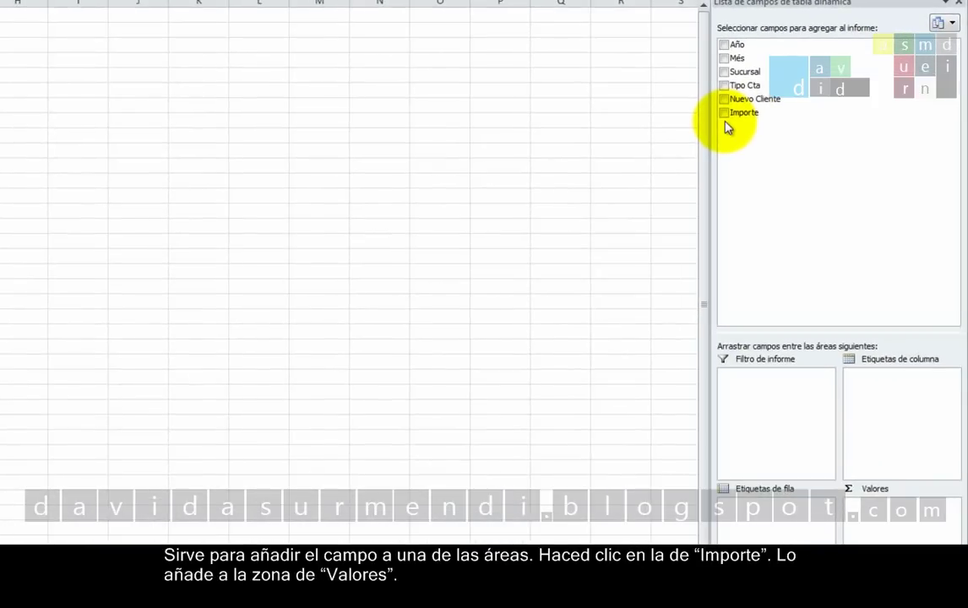
{"action": "left_click", "coordinate": [724, 113]}
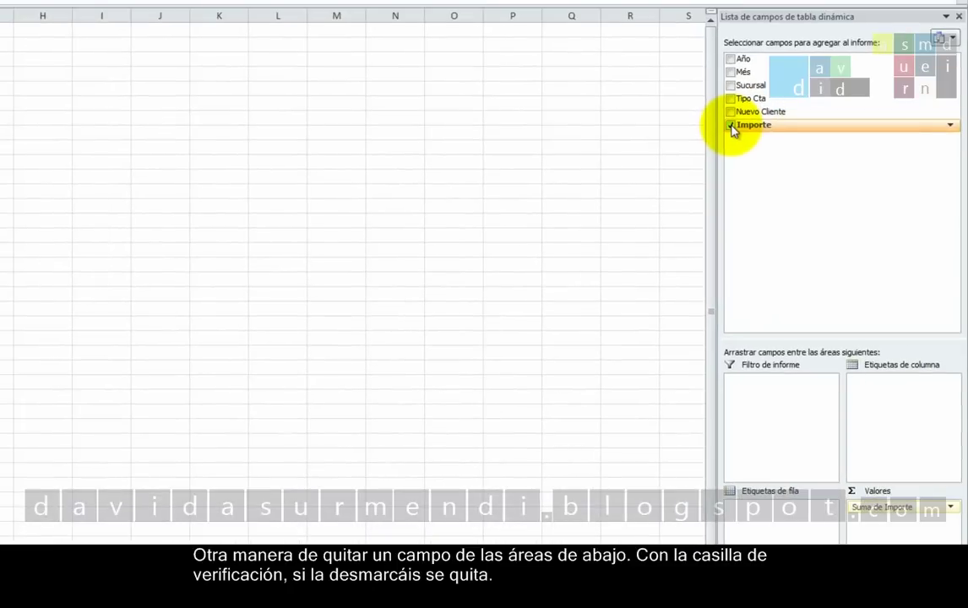
{"action": "left_click", "coordinate": [731, 126]}
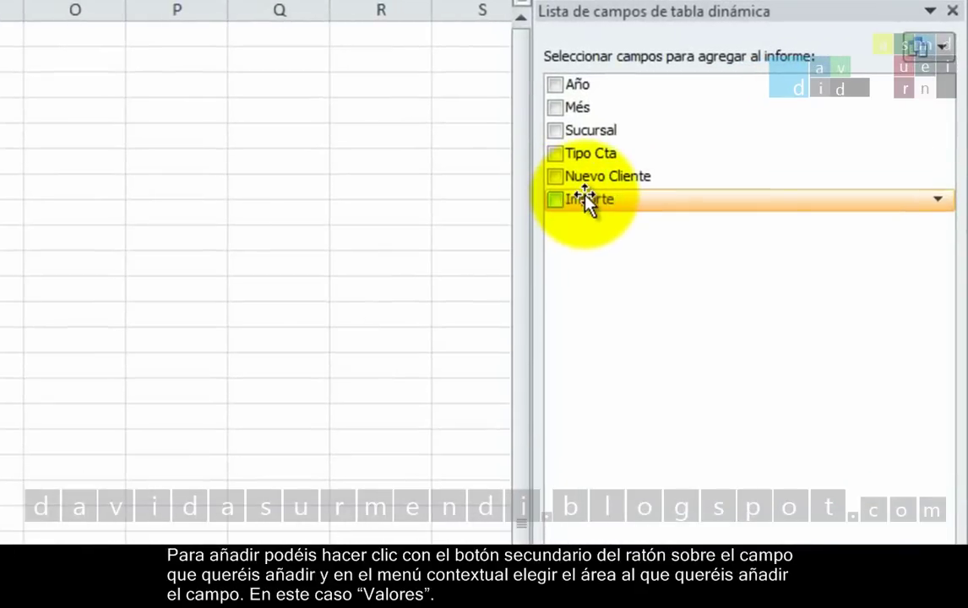
Put Importe in the values area as Suma de Importe, totalling 4909240
{"action": "right_click", "coordinate": [588, 206]}
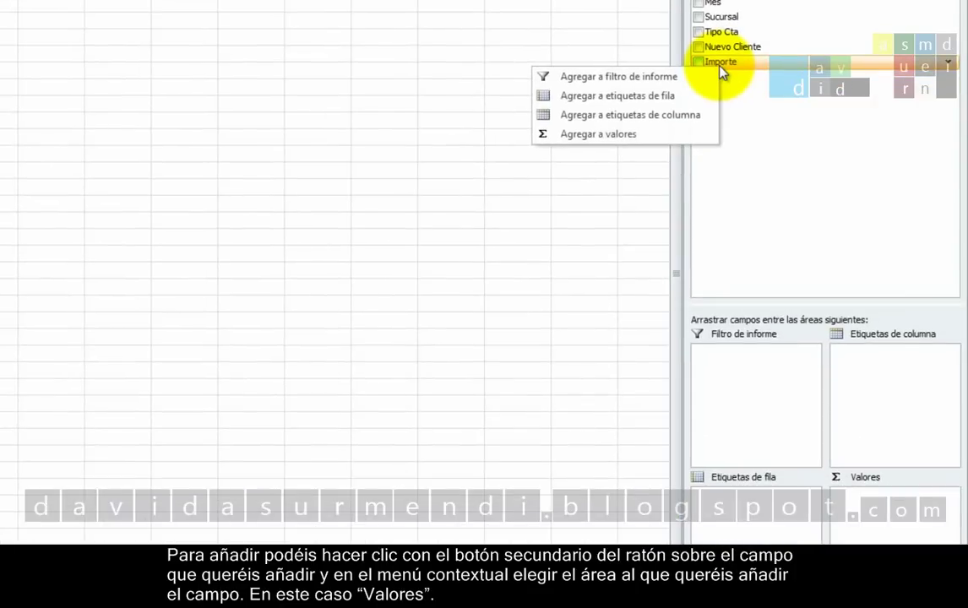
{"action": "left_click", "coordinate": [683, 134]}
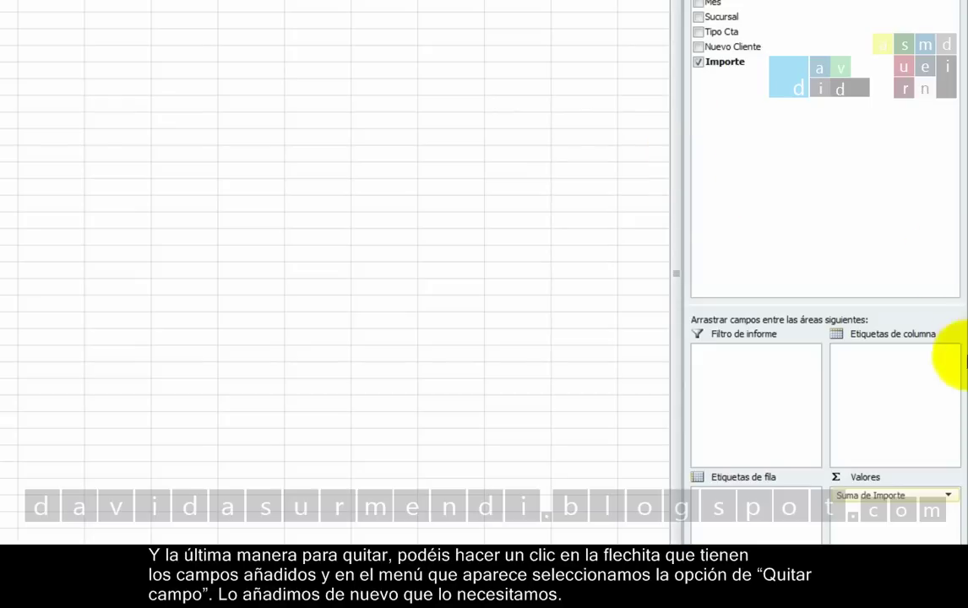
{"action": "left_click", "coordinate": [935, 496]}
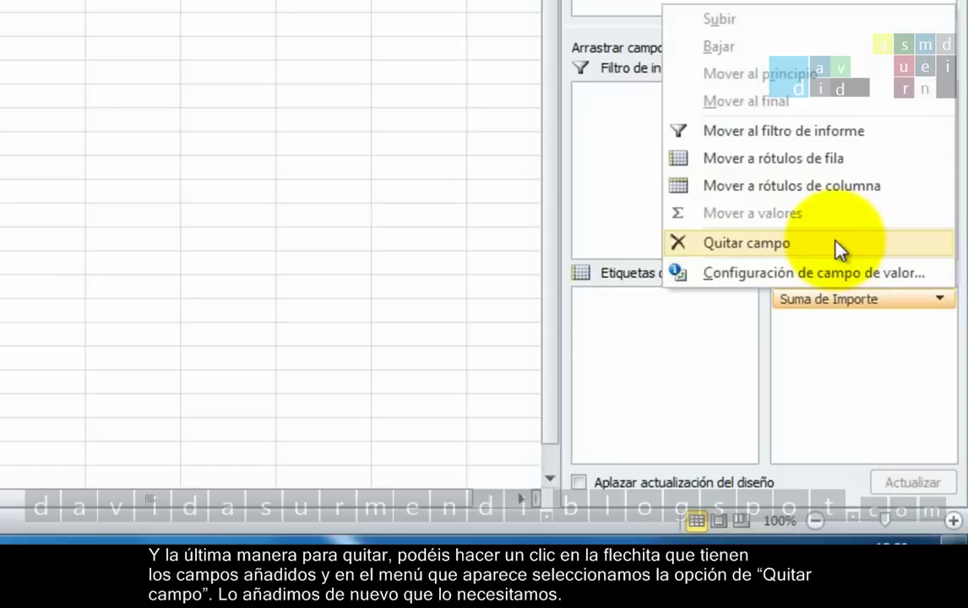
{"action": "left_click", "coordinate": [835, 241]}
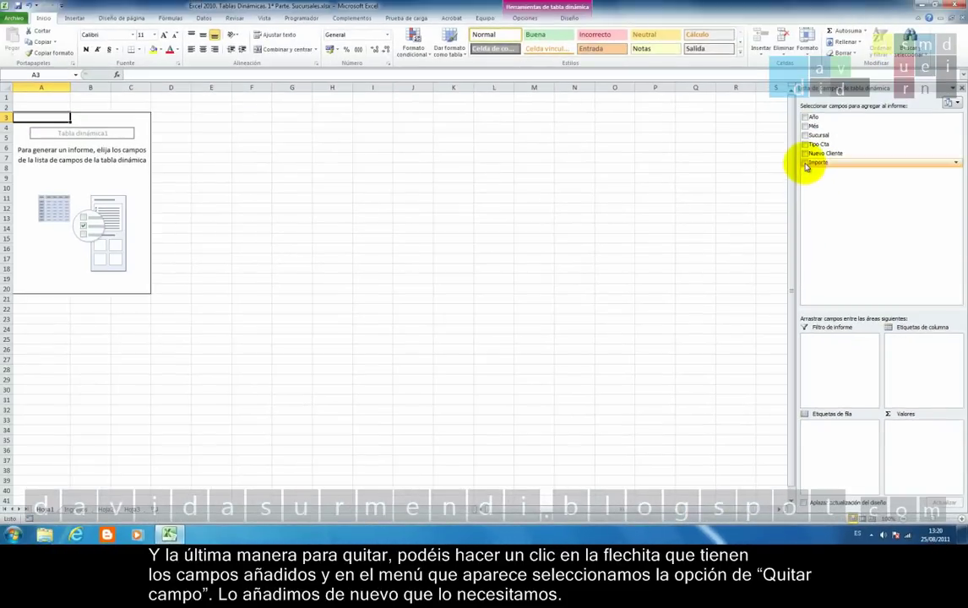
{"action": "left_click", "coordinate": [805, 163]}
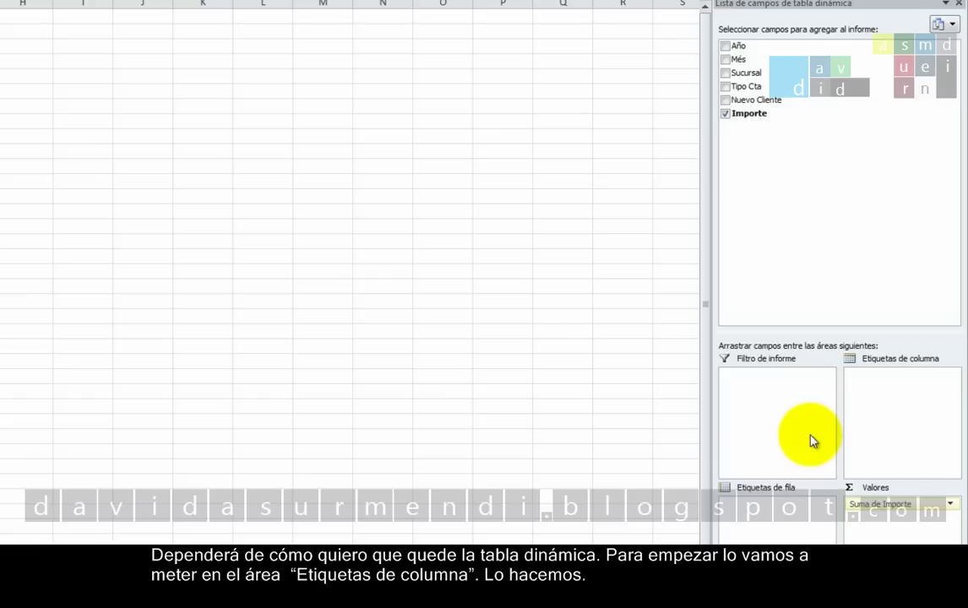
Place Sucursal in the column labels to split totals across Barcelona, Madrid, Pamplona and Salamanca
{"action": "mouse_move", "coordinate": [746, 73]}
{"action": "left_mouse_down"}
{"action": "mouse_move", "coordinate": [772, 93]}
{"action": "mouse_move", "coordinate": [892, 389]}
{"action": "left_mouse_up"}
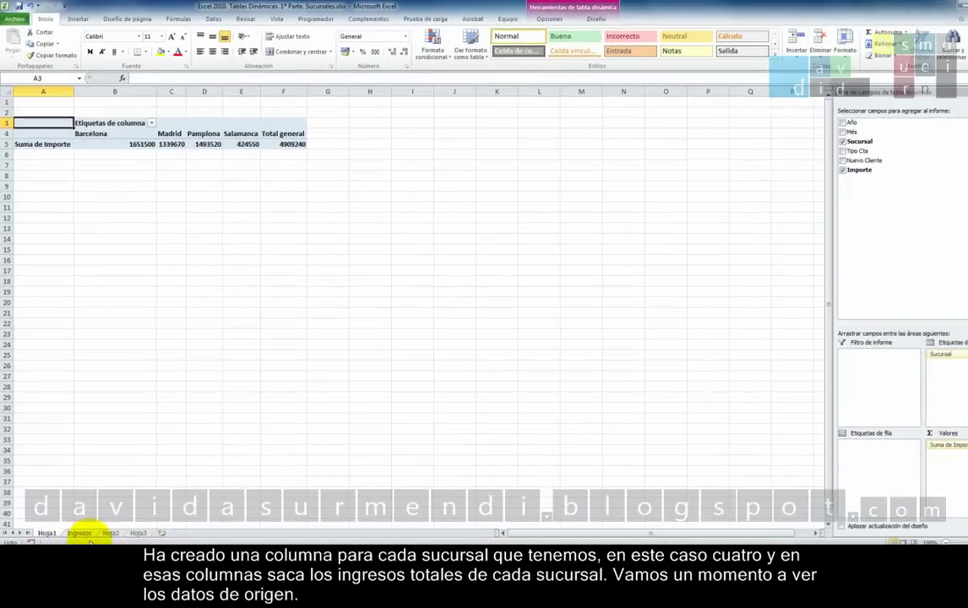
{"action": "left_click", "coordinate": [78, 534]}
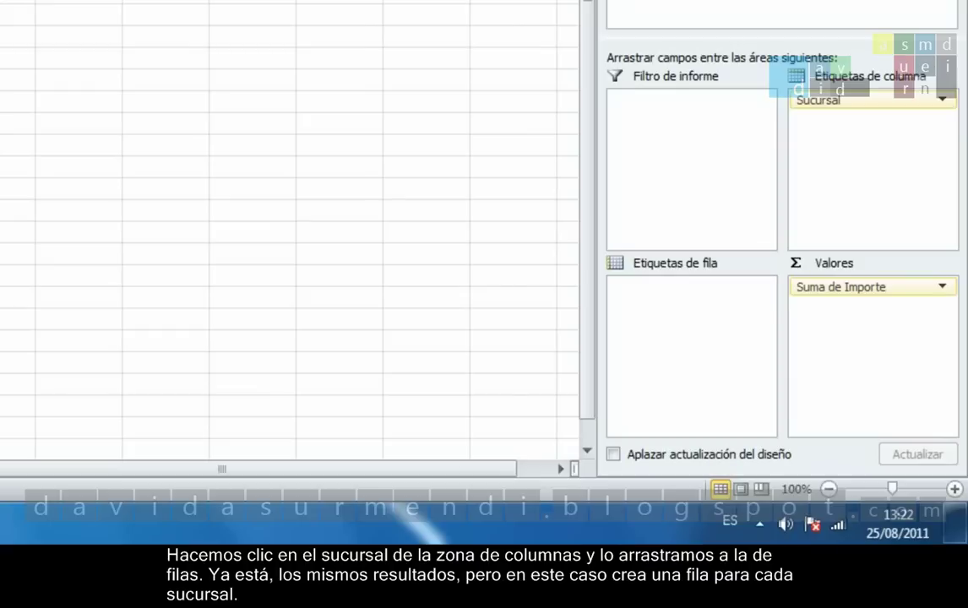
Move Sucursal from column labels to row labels, listing each branch down the rows
{"action": "mouse_move", "coordinate": [810, 100]}
{"action": "left_mouse_down"}
{"action": "mouse_move", "coordinate": [813, 116]}
{"action": "mouse_move", "coordinate": [657, 320]}
{"action": "left_mouse_up"}
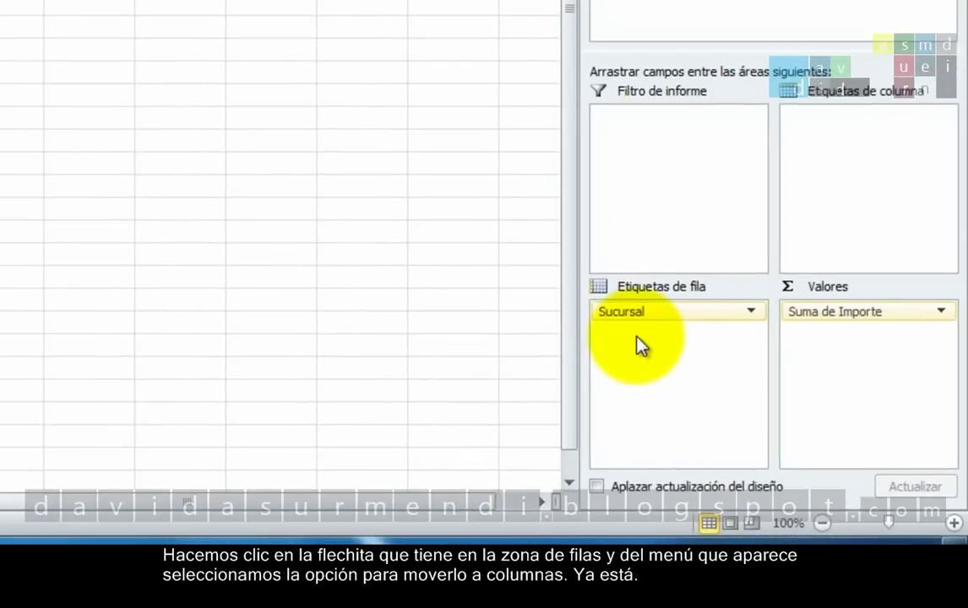
Move Sucursal from row labels back to column labels with Mover a rótulos de columna
{"action": "left_click", "coordinate": [753, 313]}
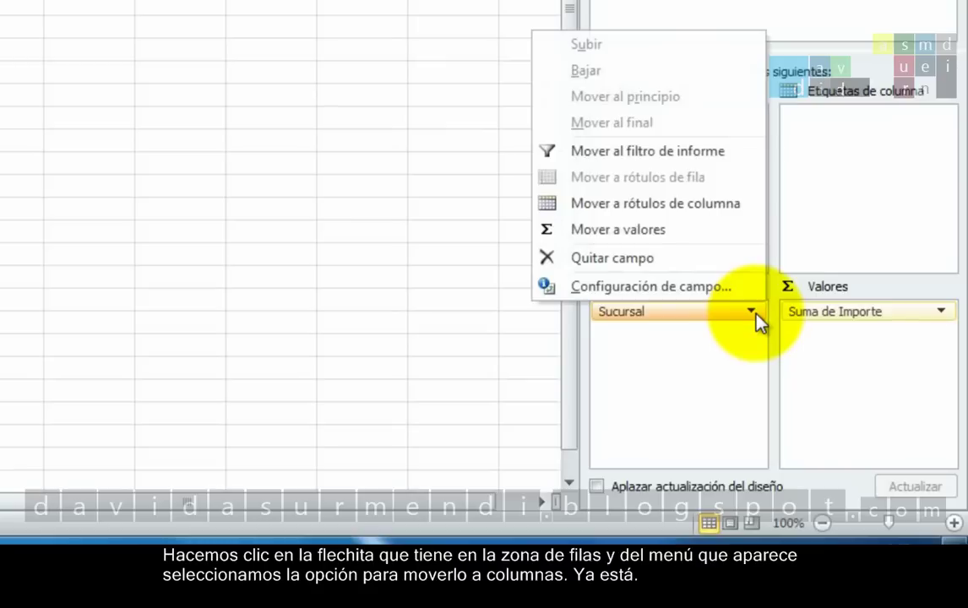
{"action": "left_click", "coordinate": [706, 213]}
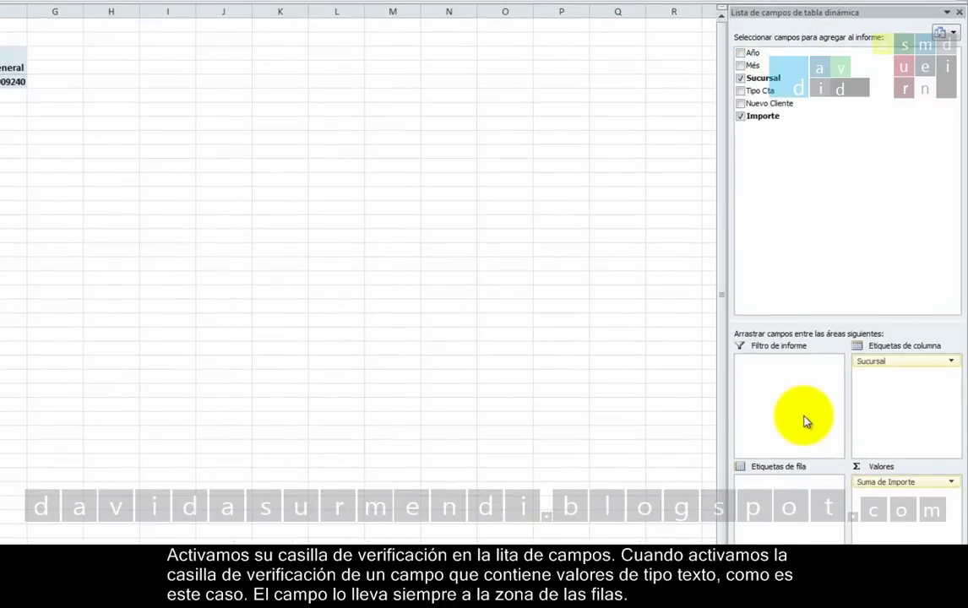
Add Tipo Cta as row labels: Corriente, Cuenta Vivienda, Fondo Inversión, Plan Jubilación
{"action": "left_click", "coordinate": [741, 91]}
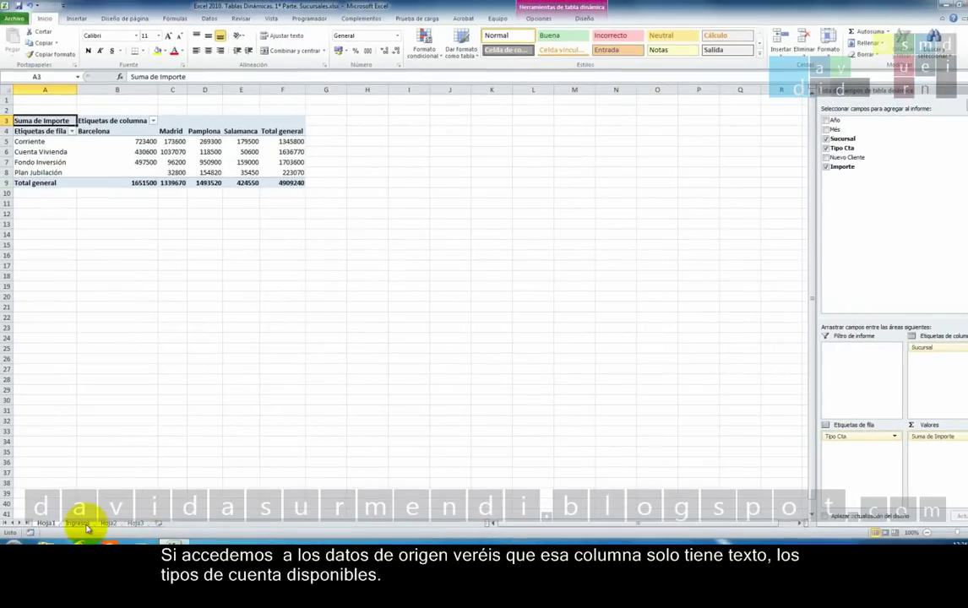
{"action": "left_click", "coordinate": [84, 525]}
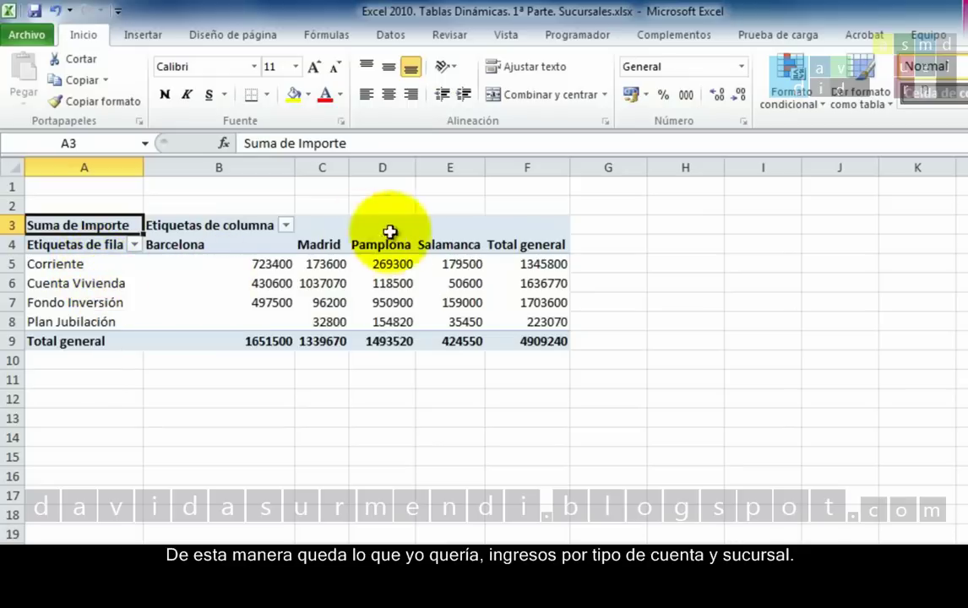
{"action": "mouse_move", "coordinate": [458, 289]}
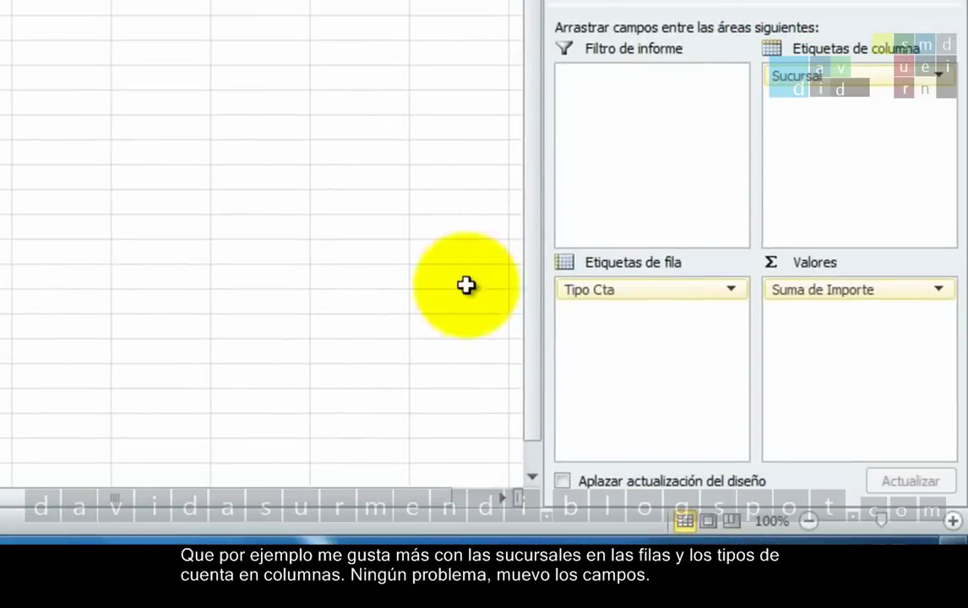
Try Tipo Cta as columns, then restore Tipo Cta to rows and Sucursal to columns
{"action": "mouse_move", "coordinate": [639, 289]}
{"action": "left_mouse_down"}
{"action": "mouse_move", "coordinate": [842, 93]}
{"action": "mouse_move", "coordinate": [688, 295]}
{"action": "left_mouse_up"}
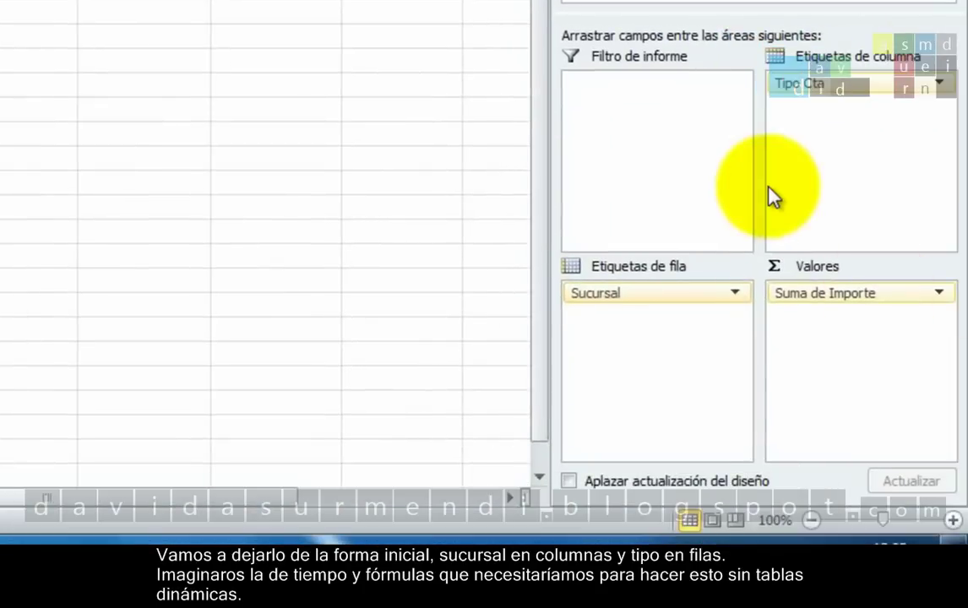
{"action": "mouse_move", "coordinate": [798, 84]}
{"action": "left_mouse_down"}
{"action": "mouse_move", "coordinate": [802, 97]}
{"action": "mouse_move", "coordinate": [642, 346]}
{"action": "left_mouse_up"}
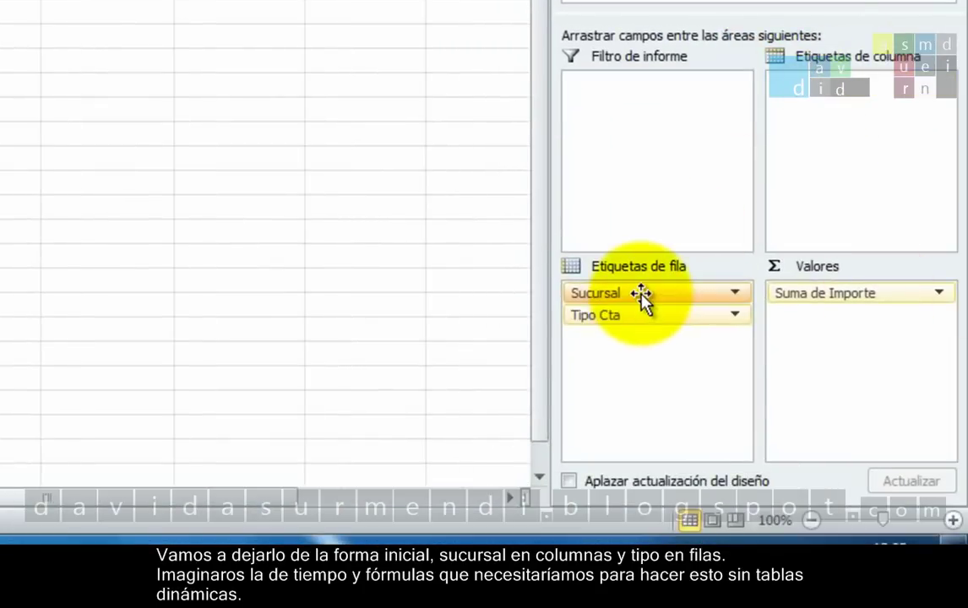
{"action": "mouse_move", "coordinate": [640, 294]}
{"action": "left_mouse_down"}
{"action": "mouse_move", "coordinate": [872, 155]}
{"action": "mouse_move", "coordinate": [864, 99]}
{"action": "left_mouse_up"}
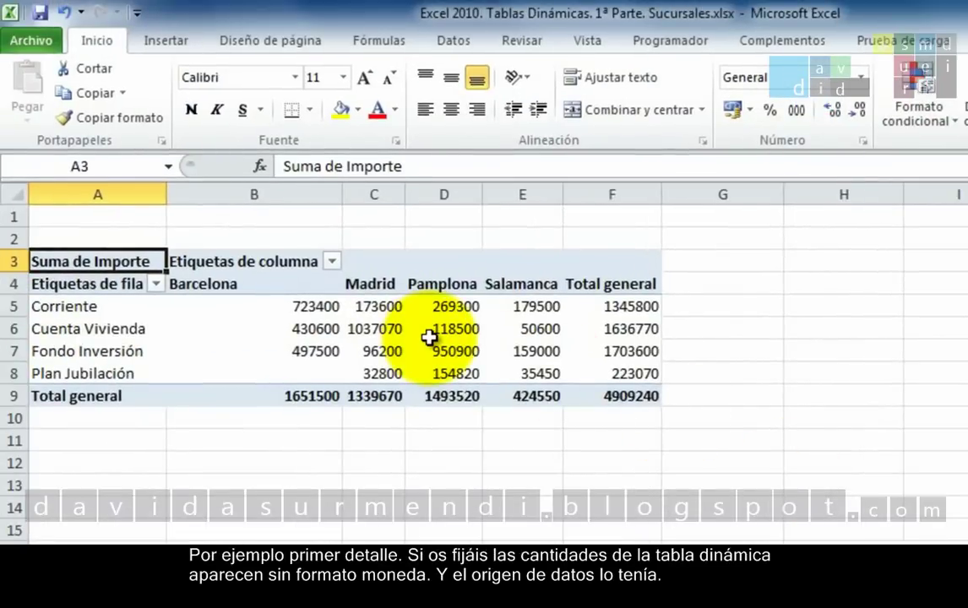
{"action": "mouse_move", "coordinate": [429, 337]}
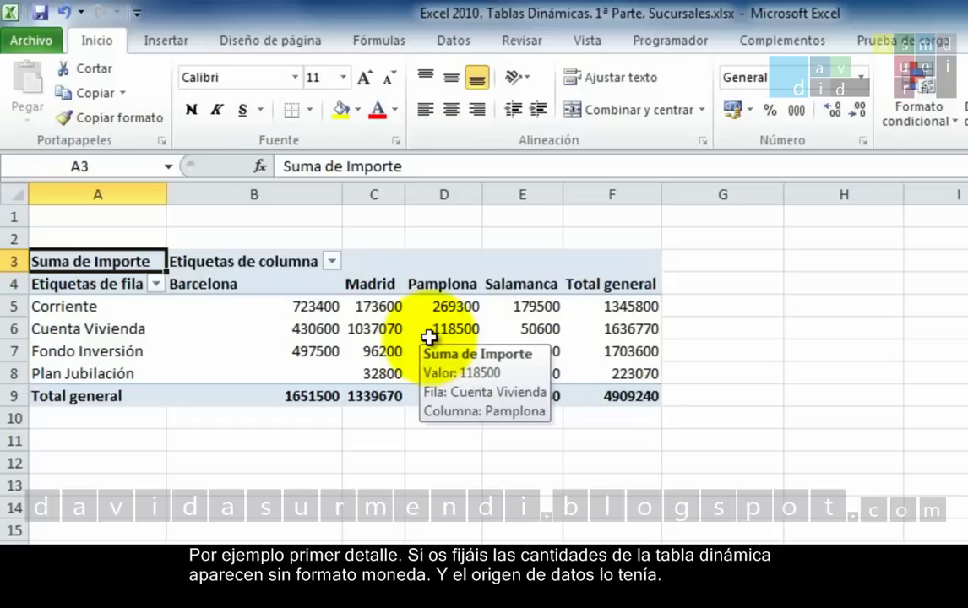
{"action": "key", "text": "ctrl+Page_Down"}
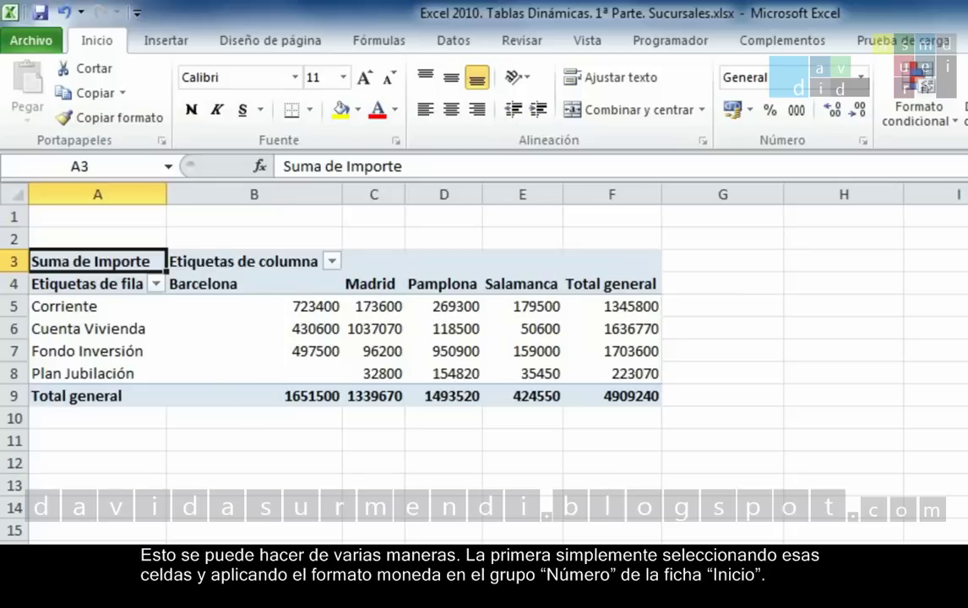
Apply euro currency format to all the PivotTable amounts
{"action": "mouse_move", "coordinate": [254, 307]}
{"action": "left_mouse_down"}
{"action": "mouse_move", "coordinate": [442, 363]}
{"action": "mouse_move", "coordinate": [589, 389]}
{"action": "left_mouse_up"}
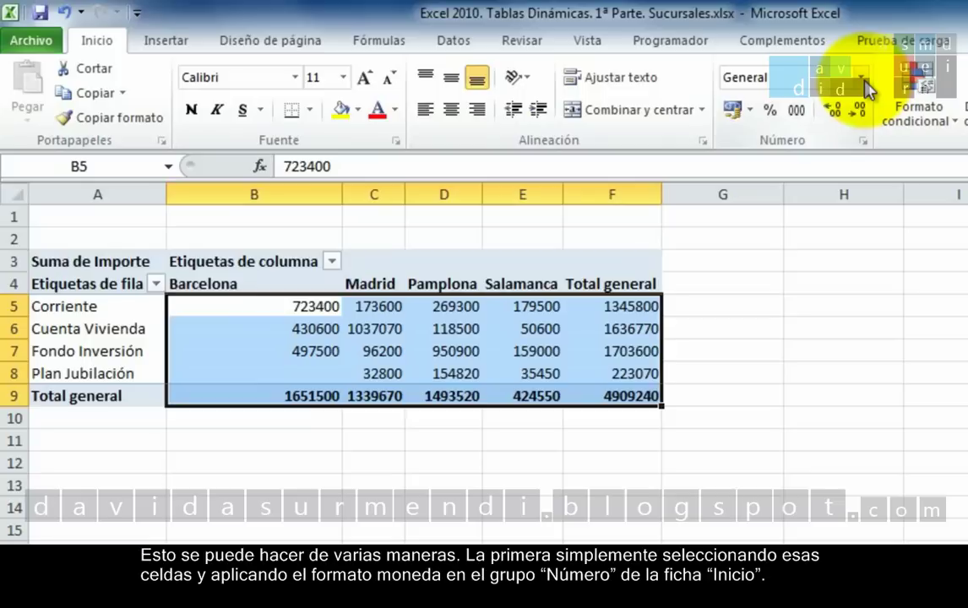
{"action": "left_click", "coordinate": [861, 78]}
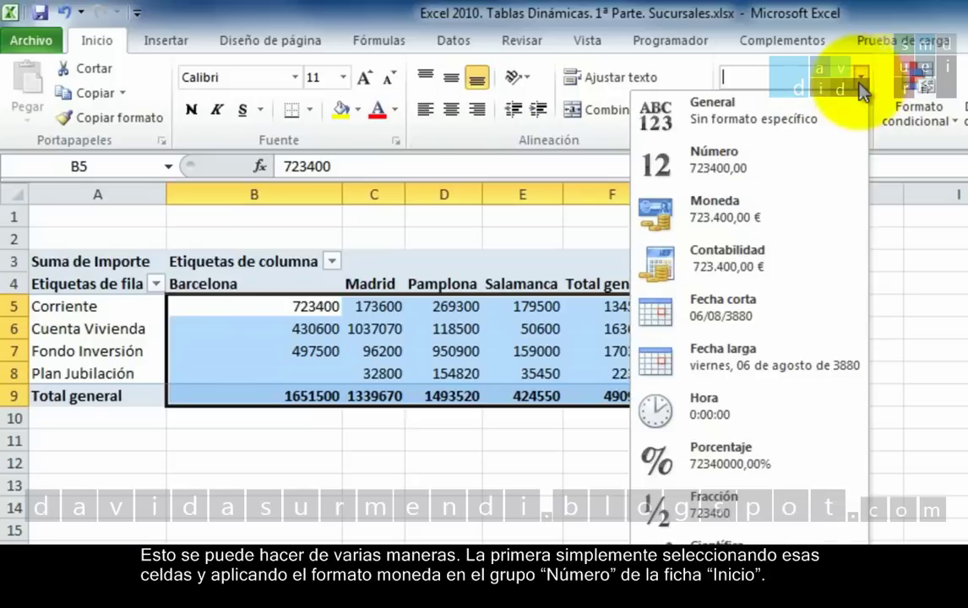
{"action": "left_click", "coordinate": [790, 209]}
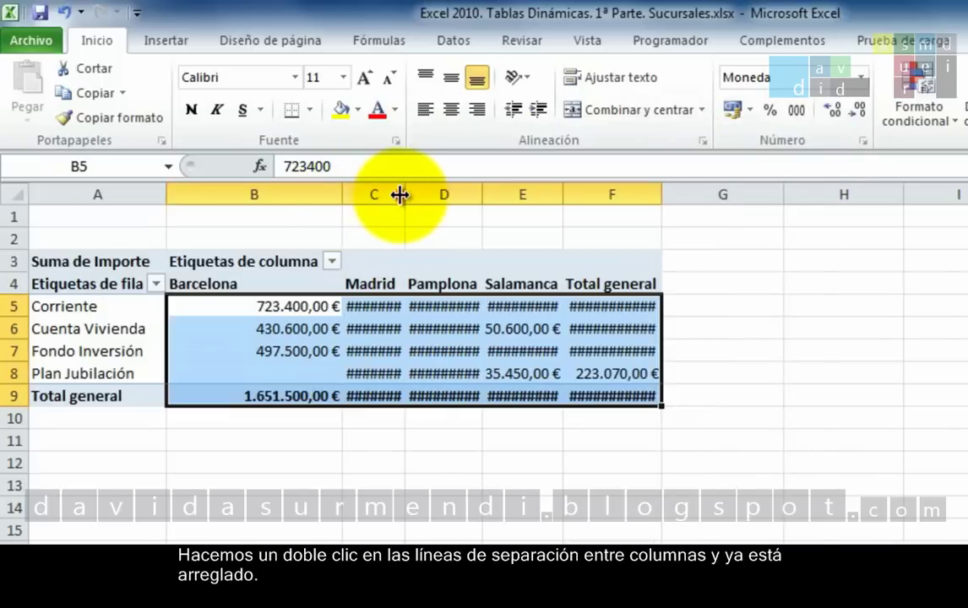
AutoFit columns C to F so the Madrid, Pamplona, Salamanca and total amounts show fully
{"action": "double_click", "coordinate": [397, 195]}
{"action": "double_click", "coordinate": [525, 196]}
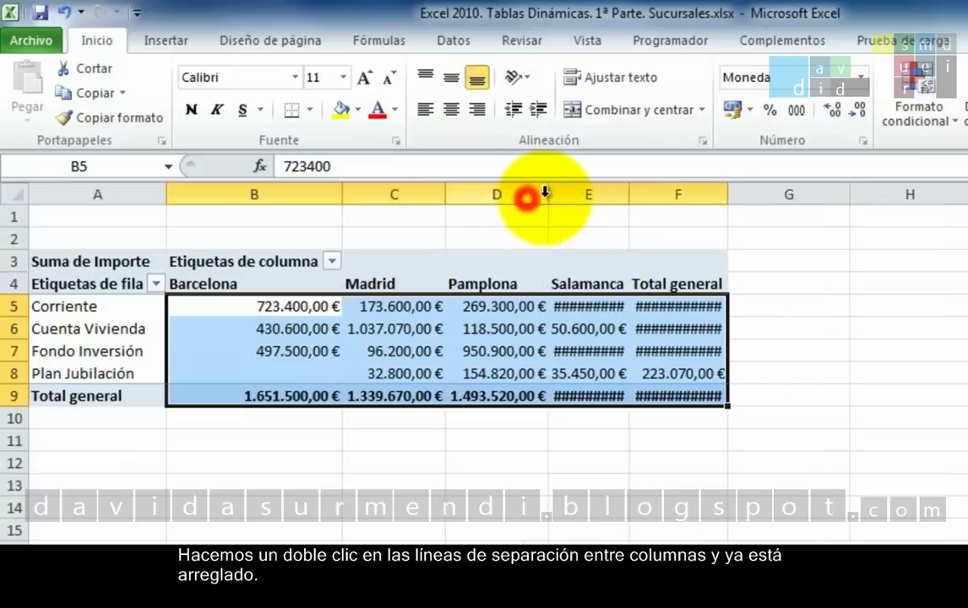
{"action": "double_click", "coordinate": [629, 195]}
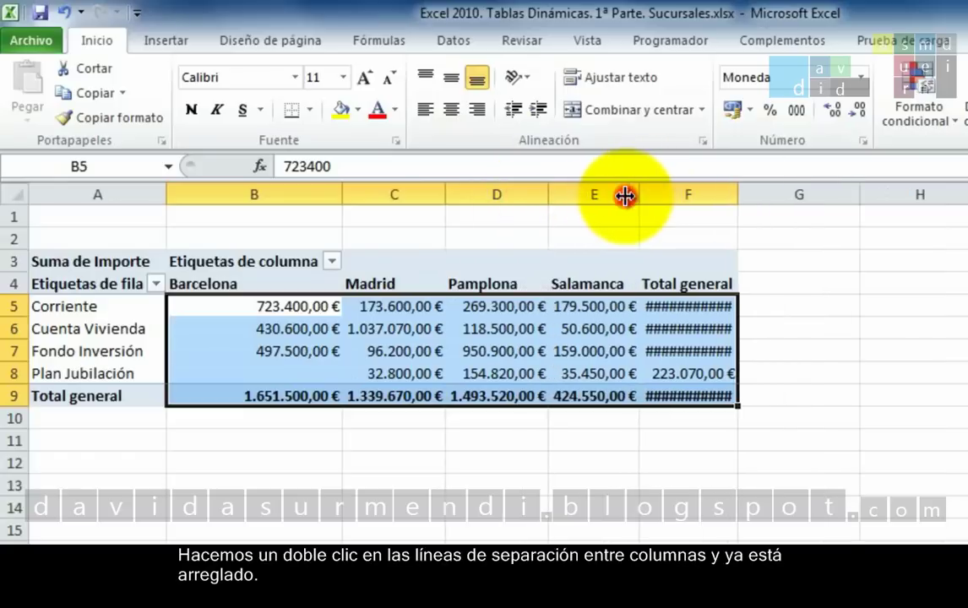
{"action": "double_click", "coordinate": [737, 196]}
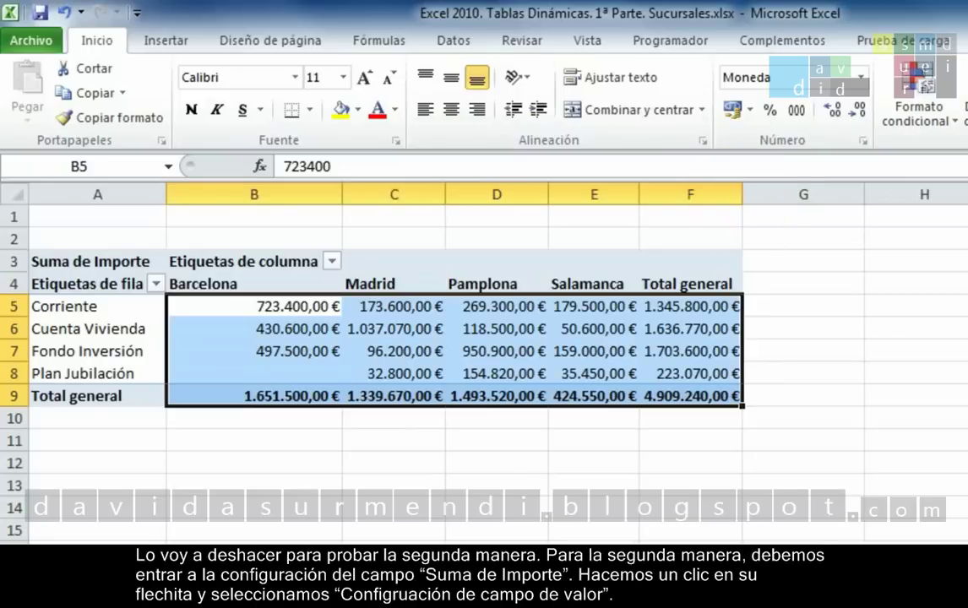
Undo the column widening and euro formatting, then open Suma de Importe's value field settings
{"action": "left_click", "coordinate": [65, 13]}
{"action": "left_click", "coordinate": [65, 13]}
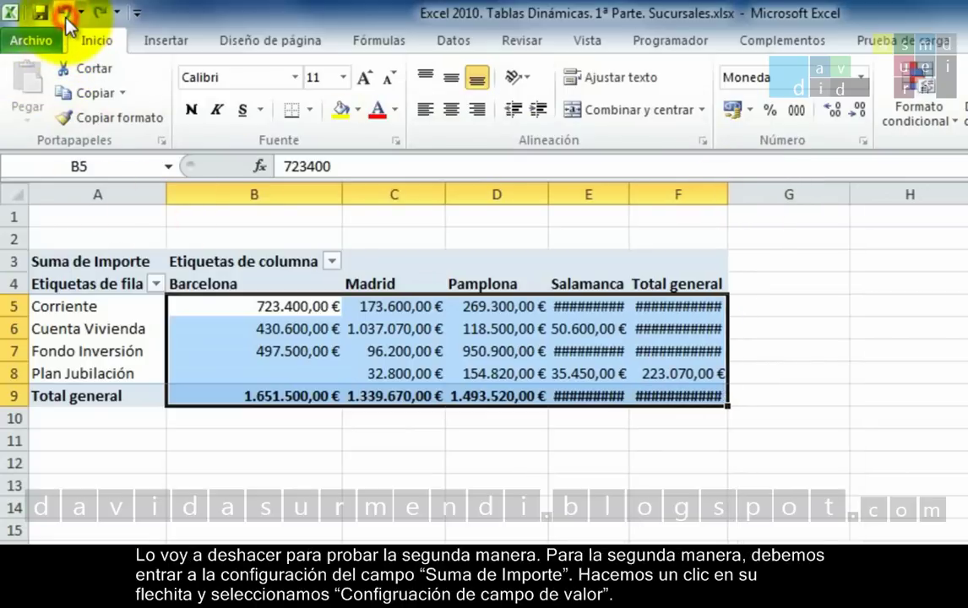
{"action": "left_click", "coordinate": [65, 13]}
{"action": "left_click", "coordinate": [65, 13]}
{"action": "left_click", "coordinate": [65, 14]}
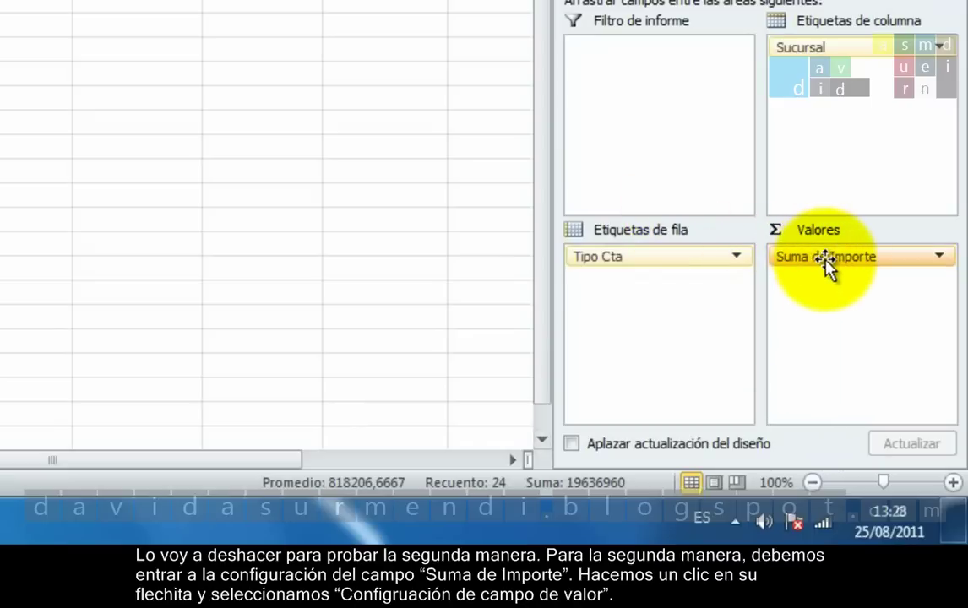
{"action": "left_click", "coordinate": [882, 256]}
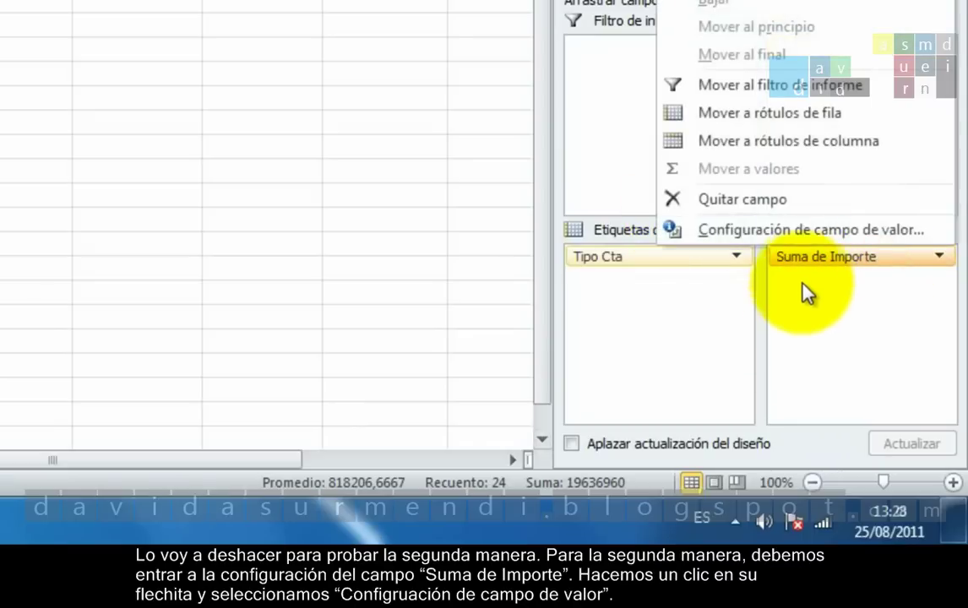
{"action": "left_click", "coordinate": [805, 231]}
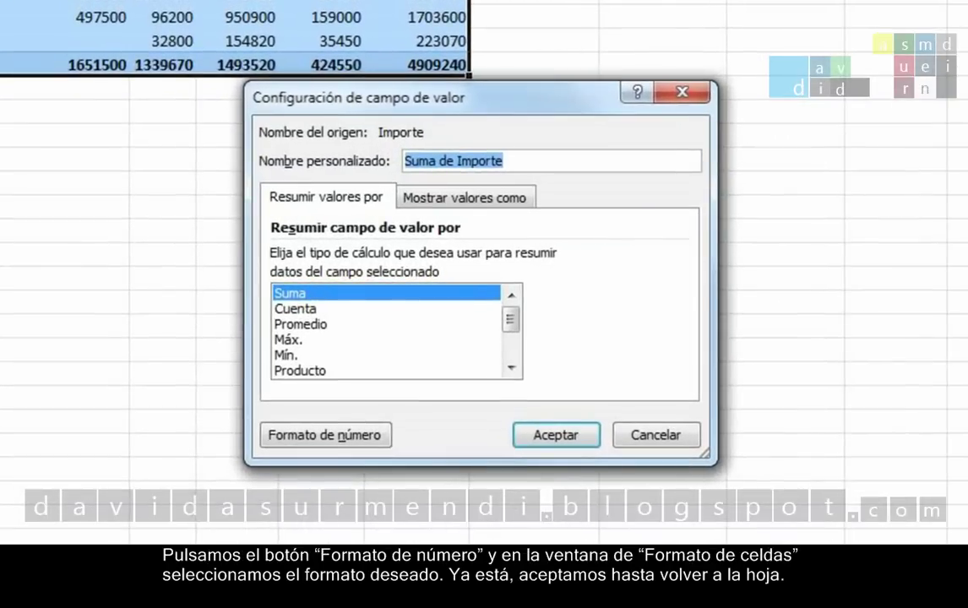
Set Suma de Importe's number format to Moneda with 2 decimals and the € symbol
{"action": "left_click", "coordinate": [364, 435]}
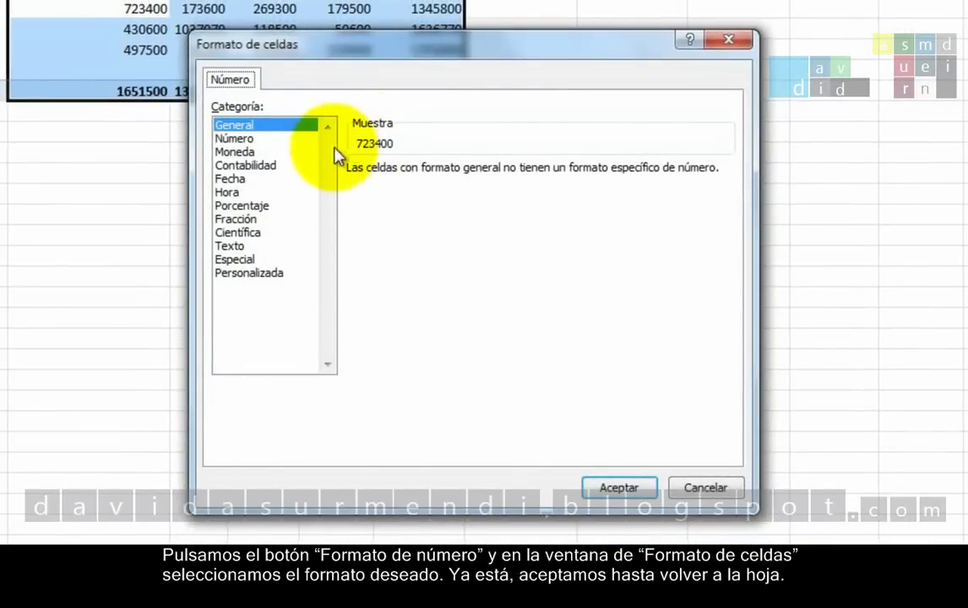
{"action": "left_click", "coordinate": [288, 152]}
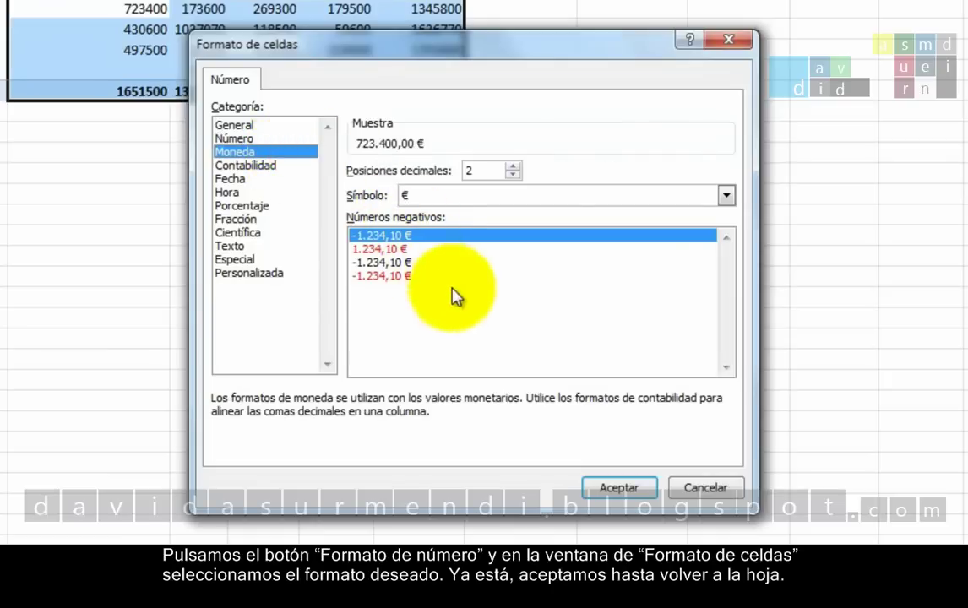
{"action": "left_click", "coordinate": [619, 490]}
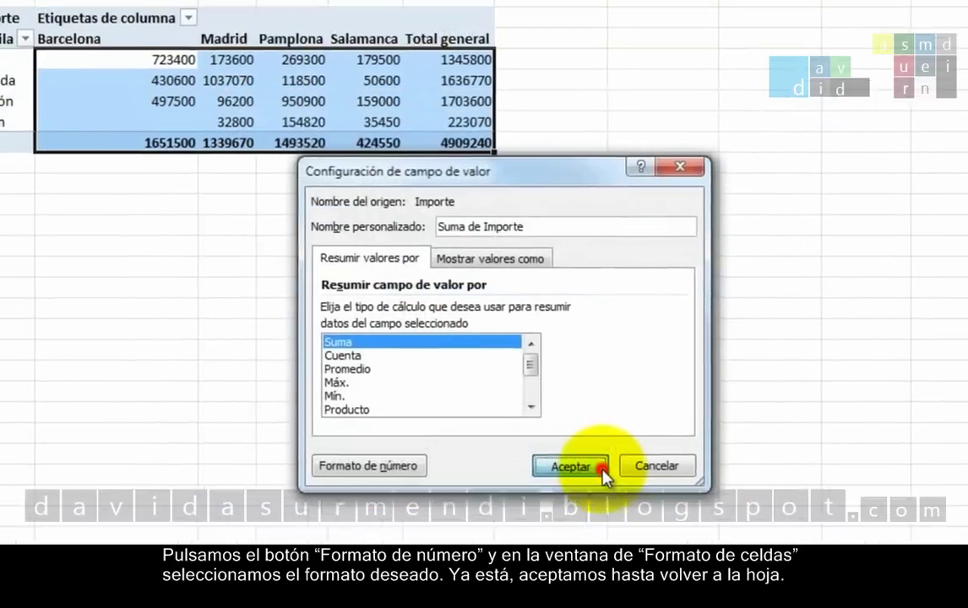
{"action": "left_click", "coordinate": [545, 413]}
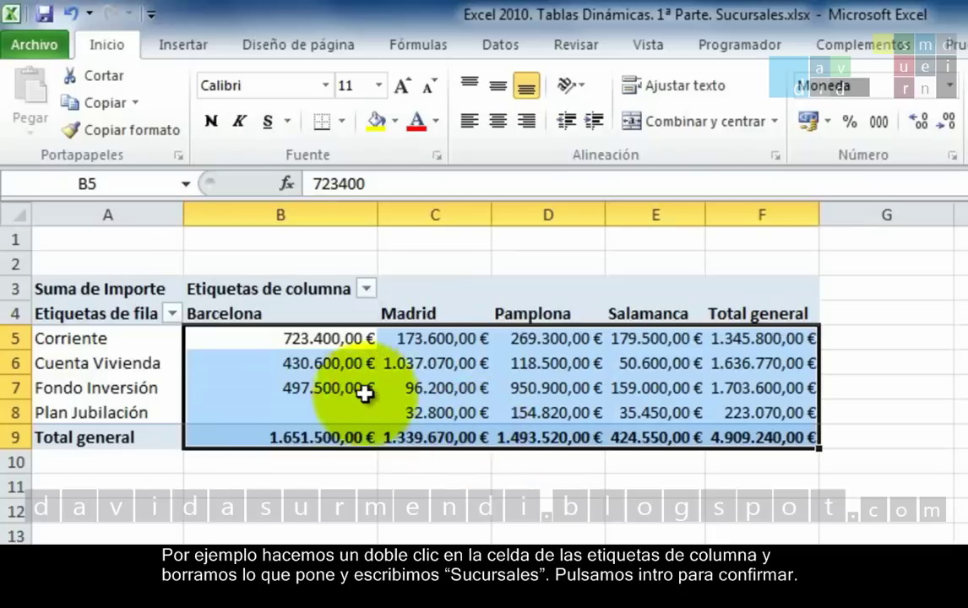
Rename the B3 column-labels header to 'Sucursales' and erase the 'Etiquetas de fila' text in A4
{"action": "left_click", "coordinate": [264, 290]}
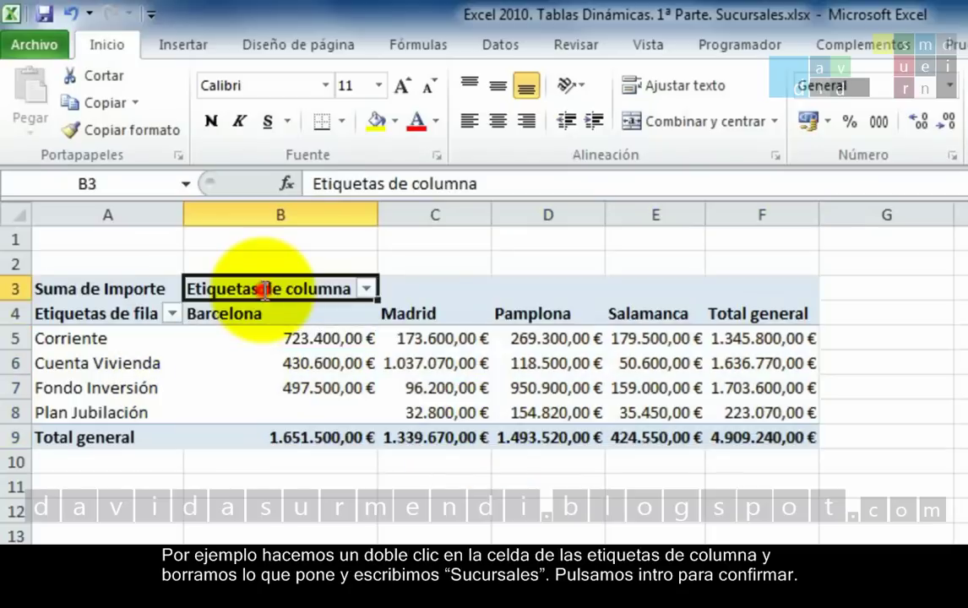
{"action": "double_click", "coordinate": [358, 286]}
{"action": "key", "text": "BackSpace"}
{"action": "key", "text": "BackSpace"}
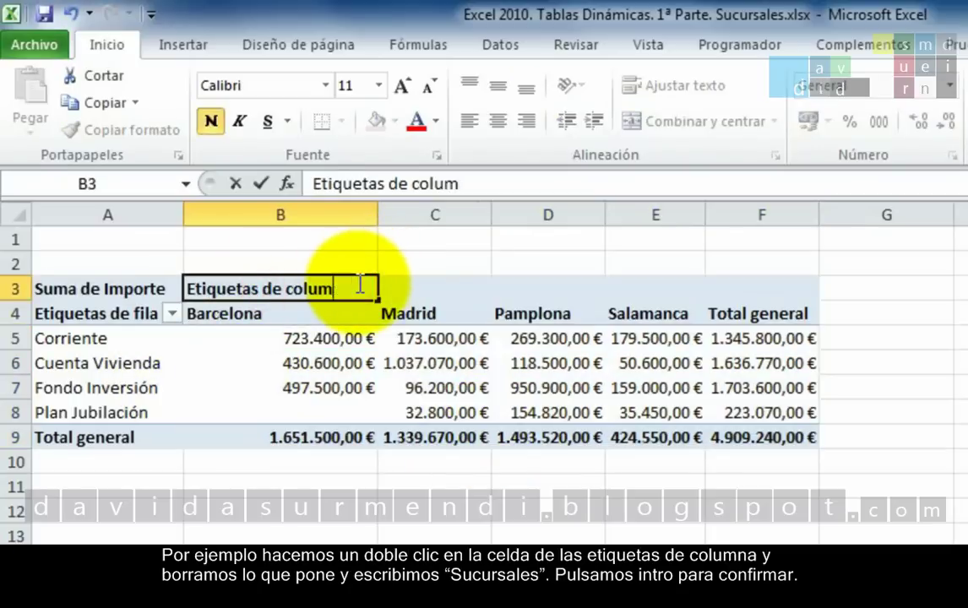
{"action": "key", "text": "BackSpace"}
{"action": "key", "text": "BackSpace"}
{"action": "key", "text": "BackSpace"}
{"action": "key", "text": "BackSpace"}
{"action": "key", "text": "BackSpace"}
{"action": "key", "text": "BackSpace"}
{"action": "key", "text": "BackSpace"}
{"action": "key", "text": "BackSpace"}
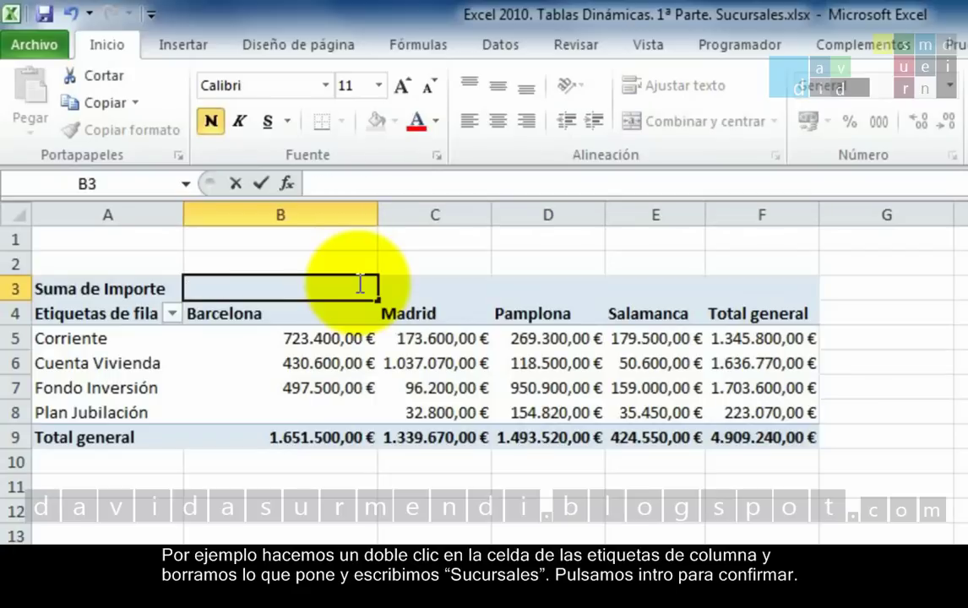
{"action": "type", "text": "Sucursal"}
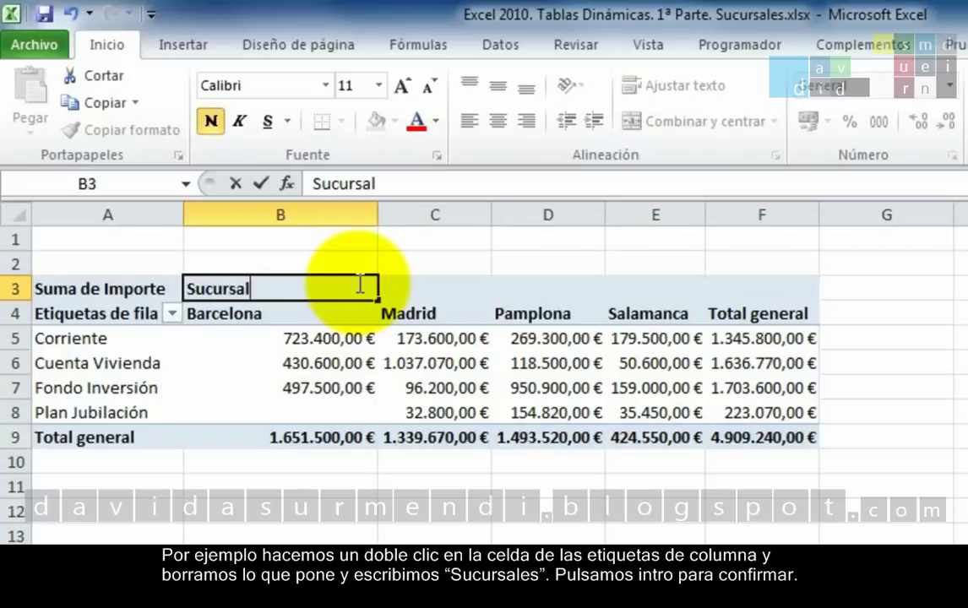
{"action": "type", "text": "es"}
{"action": "key", "text": "Return"}
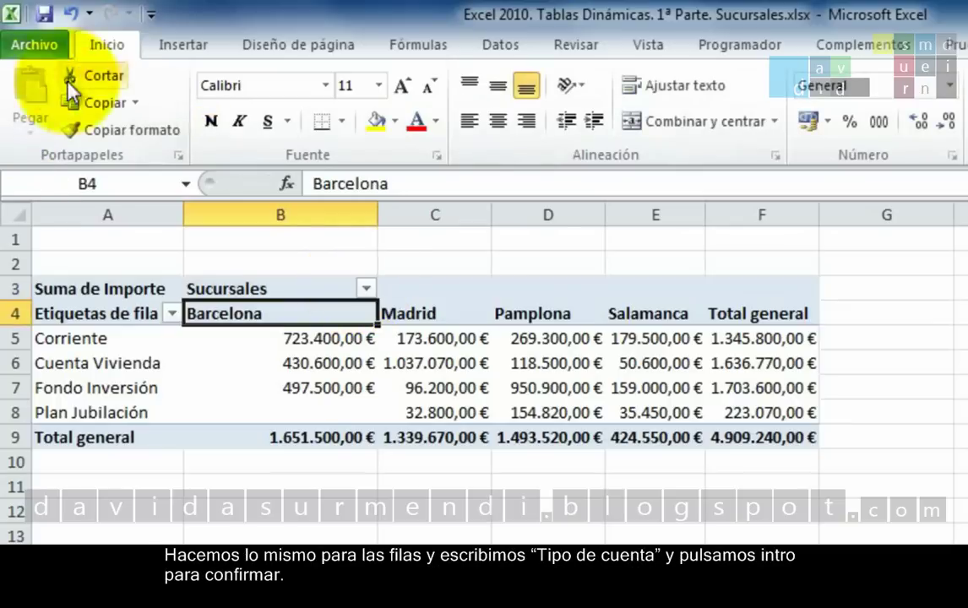
{"action": "double_click", "coordinate": [150, 311]}
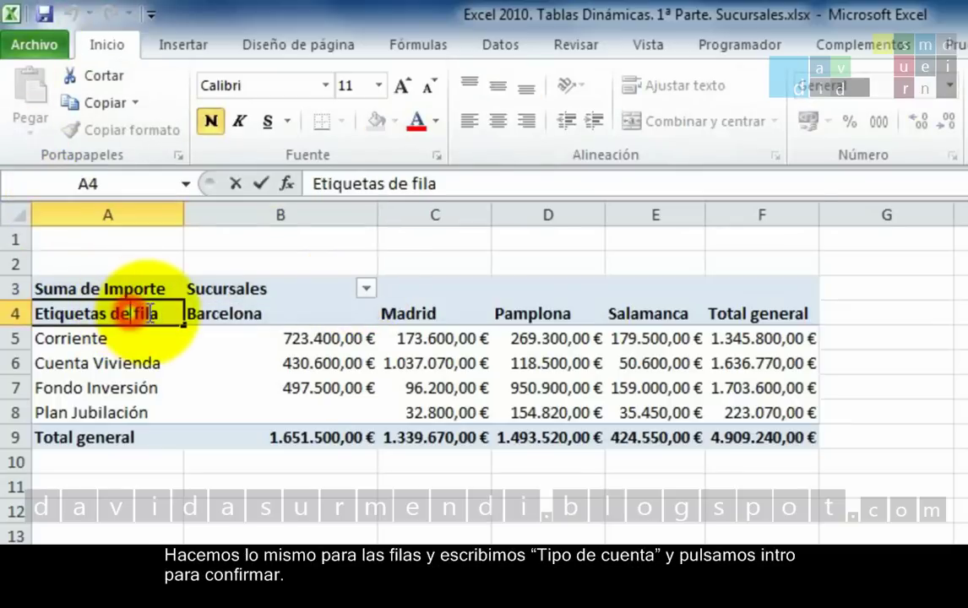
{"action": "key", "text": "BackSpace"}
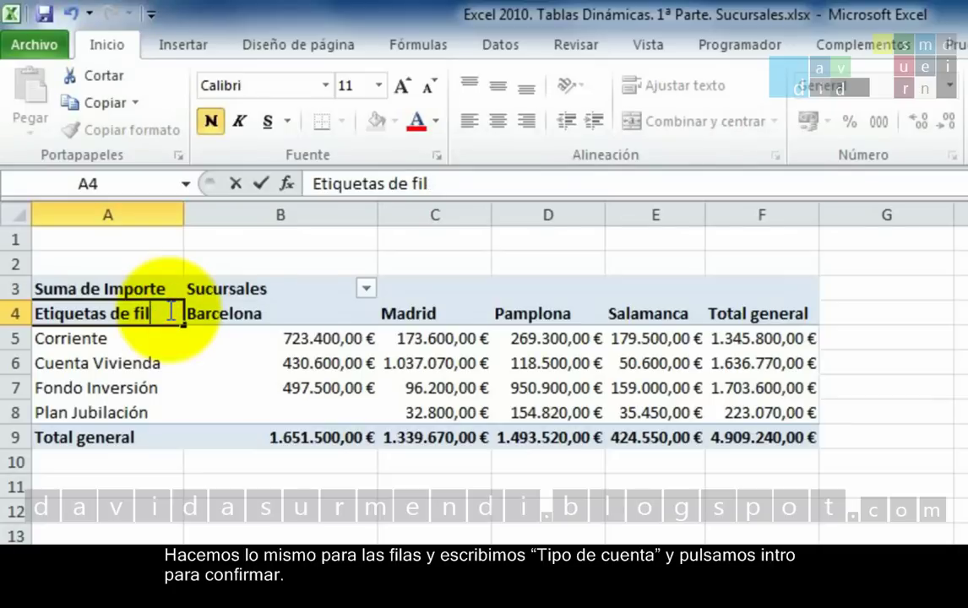
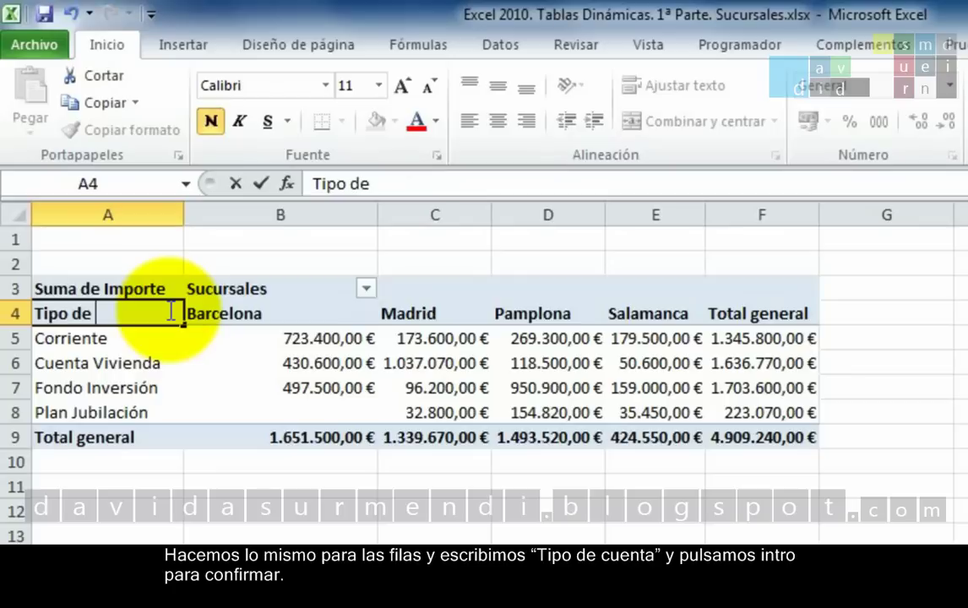
Finish typing 'Tipo de Cuenta' into the pivot table's row-label header and confirm it
{"action": "type", "text": " Cuenta"}
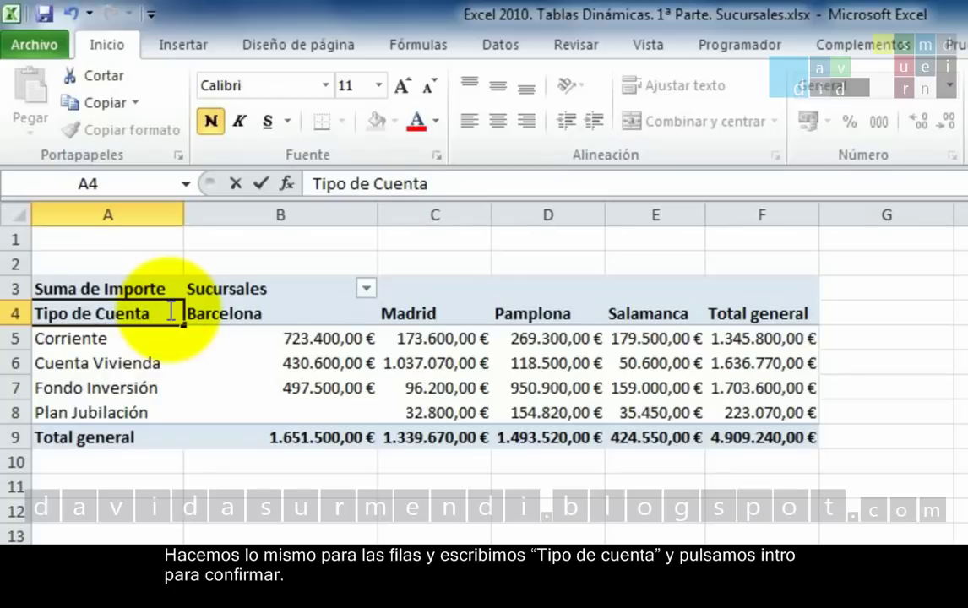
{"action": "key", "text": "Return"}
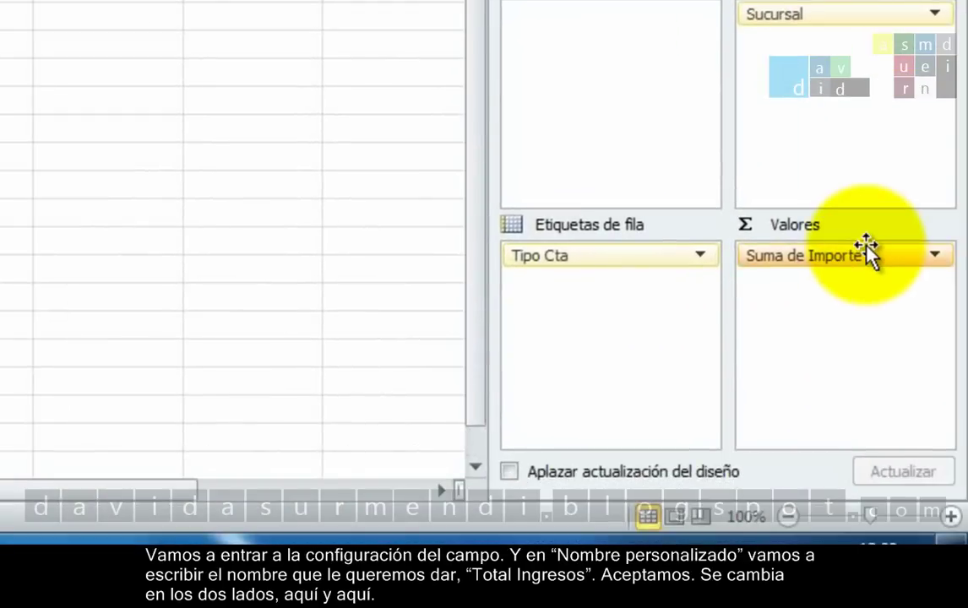
Give the Suma de Importe value field the custom name 'Total Ingresos'
{"action": "left_click", "coordinate": [862, 260]}
{"action": "left_click", "coordinate": [830, 230]}
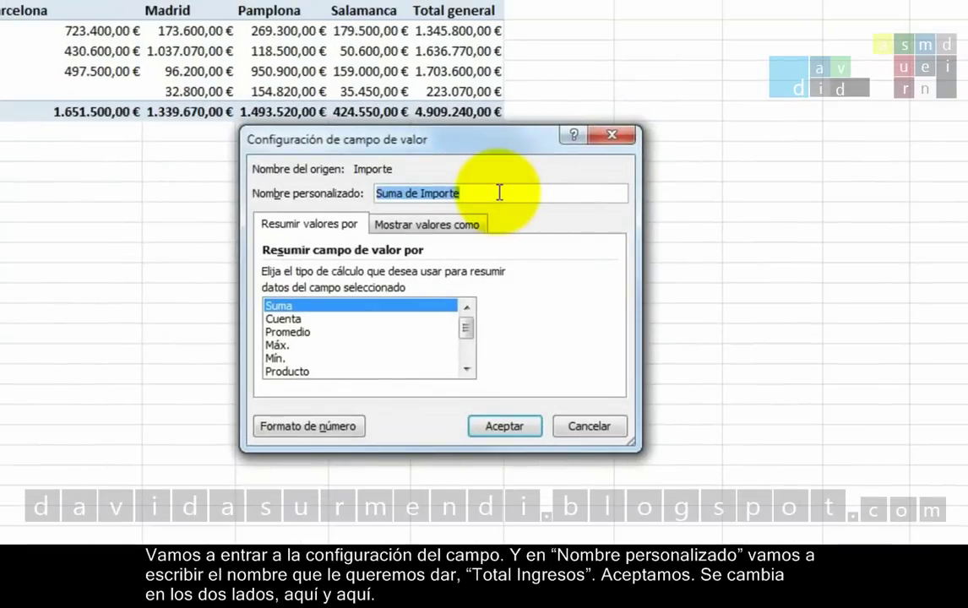
{"action": "type", "text": "-t"}
{"action": "key", "text": "BackSpace"}
{"action": "key", "text": "BackSpace"}
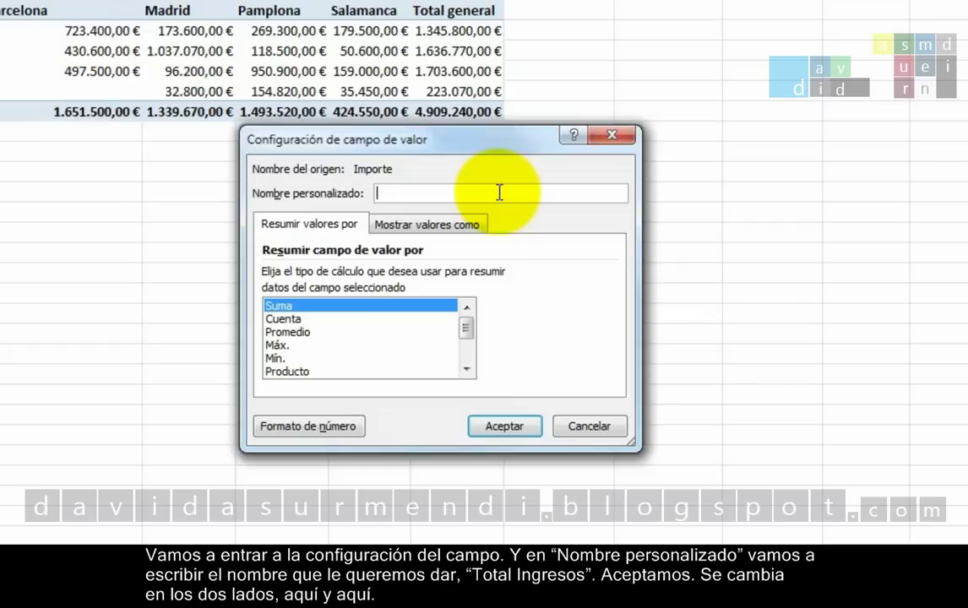
{"action": "type", "text": "Total"}
{"action": "type", "text": " Ingresos"}
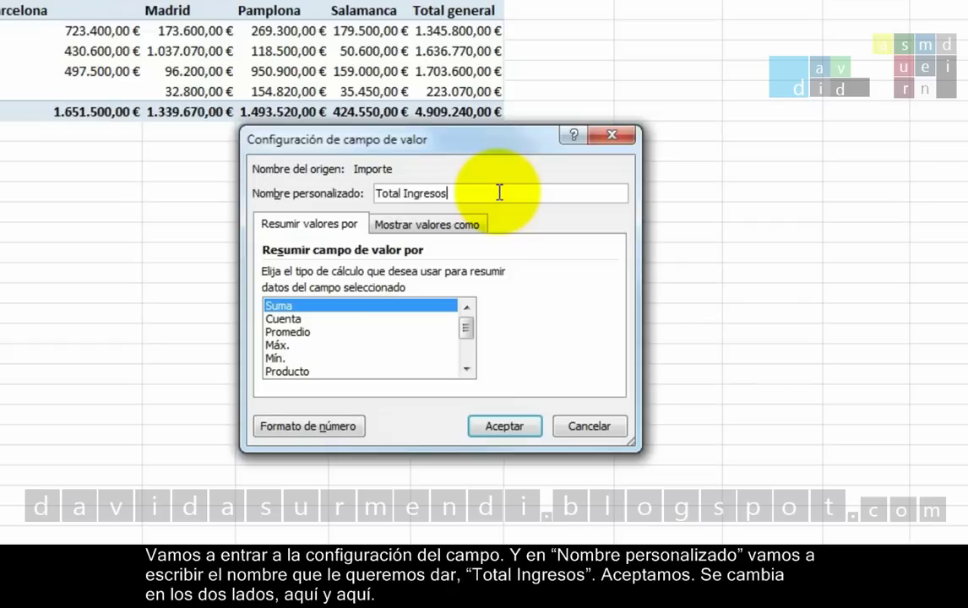
{"action": "left_click", "coordinate": [506, 425]}
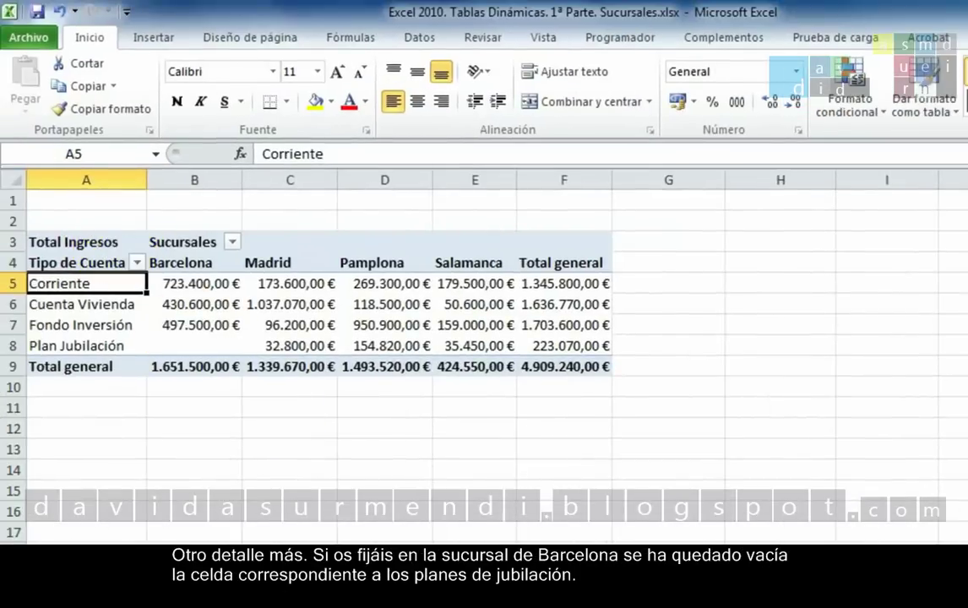
{"action": "mouse_move", "coordinate": [196, 346]}
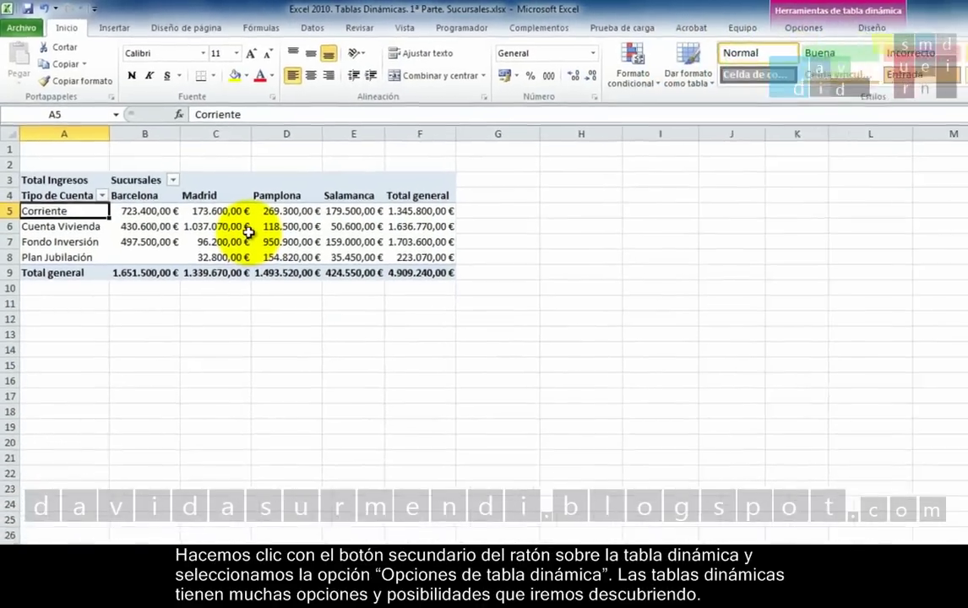
Set the pivot table options to show 'Sin Ingresos' in empty cells
{"action": "right_click", "coordinate": [236, 222]}
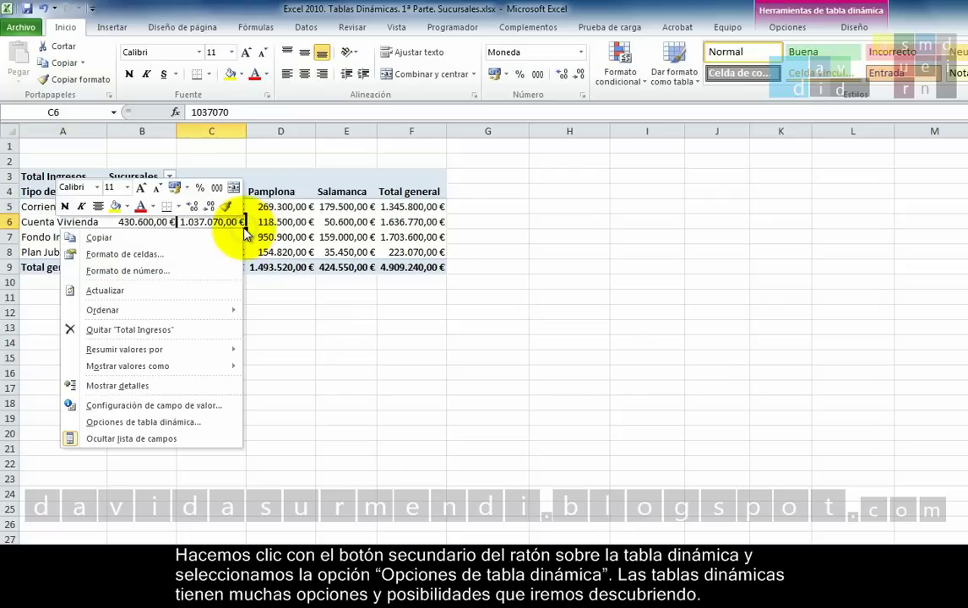
{"action": "left_click", "coordinate": [186, 424]}
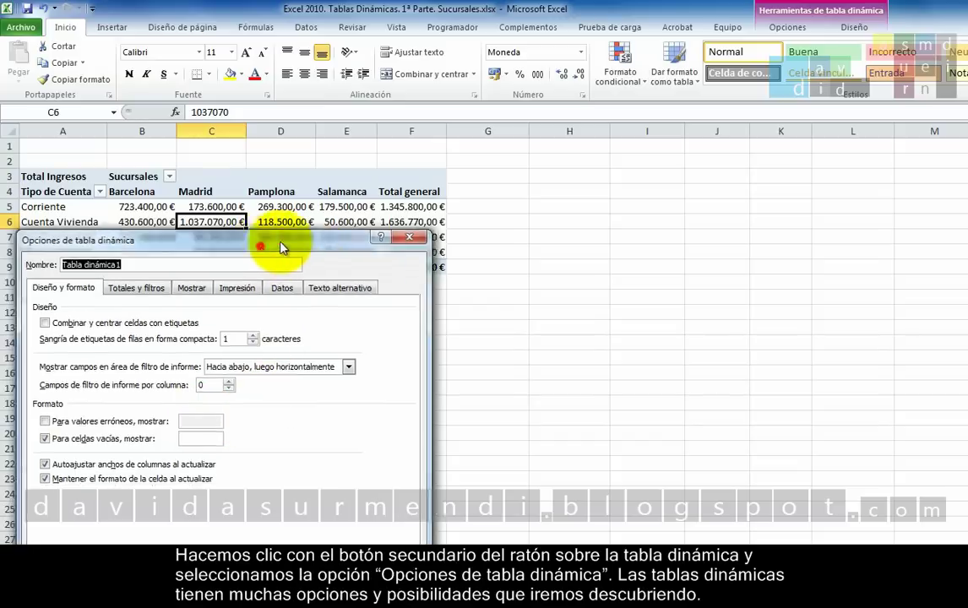
{"action": "left_click_drag", "start_coordinate": [262, 244], "coordinate": [487, 273]}
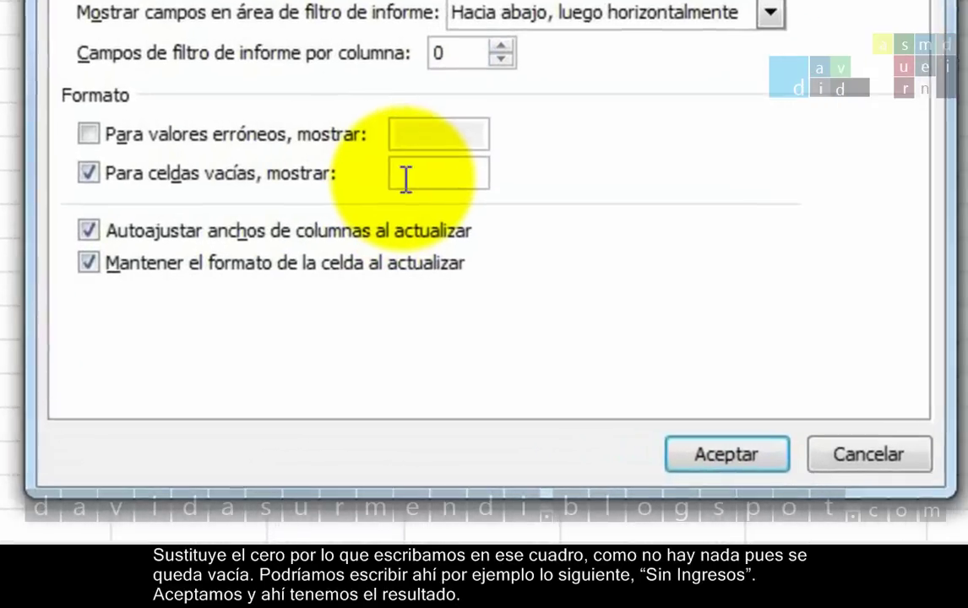
{"action": "left_click", "coordinate": [448, 328]}
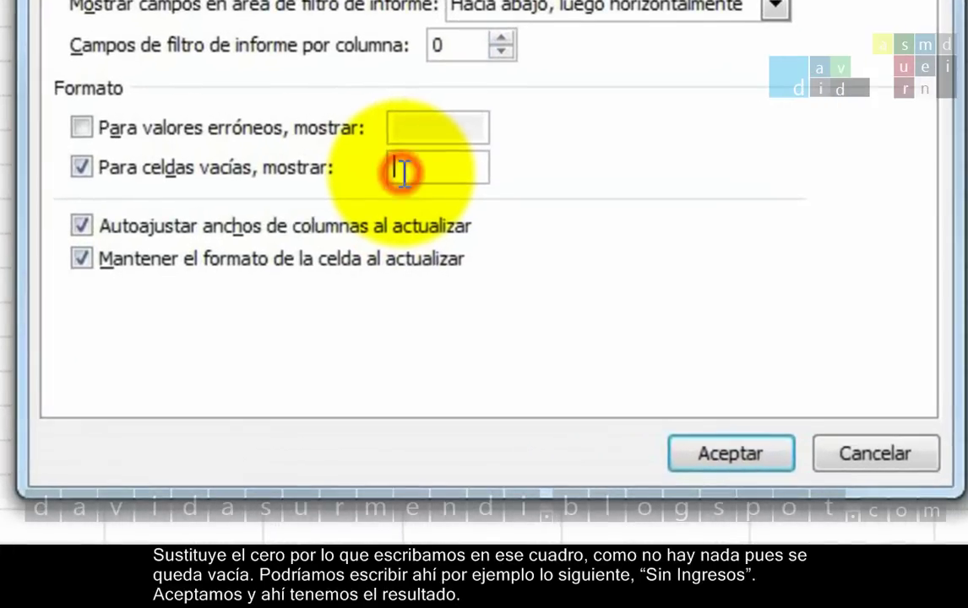
{"action": "type", "text": "Sin "}
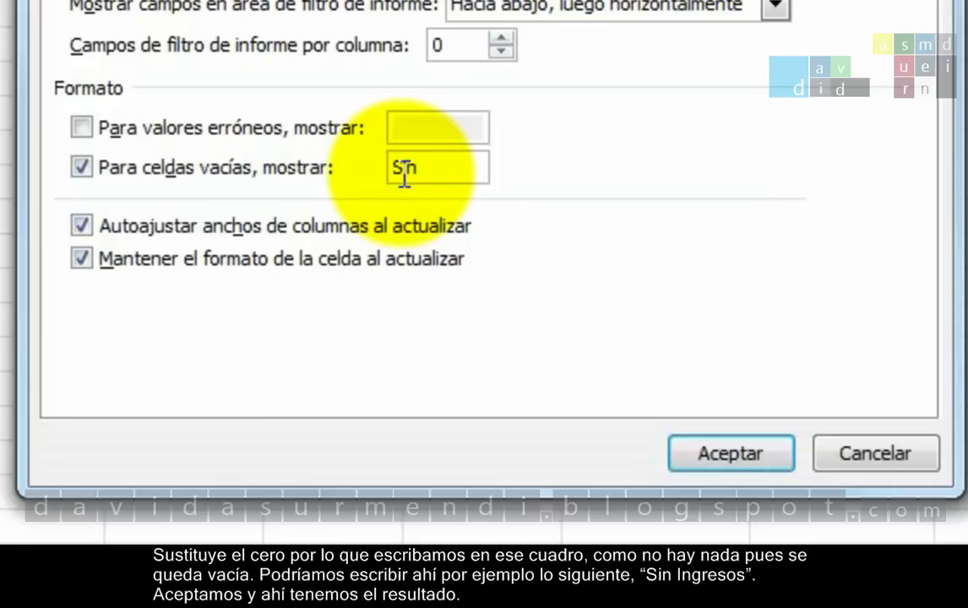
{"action": "type", "text": "Ingresos"}
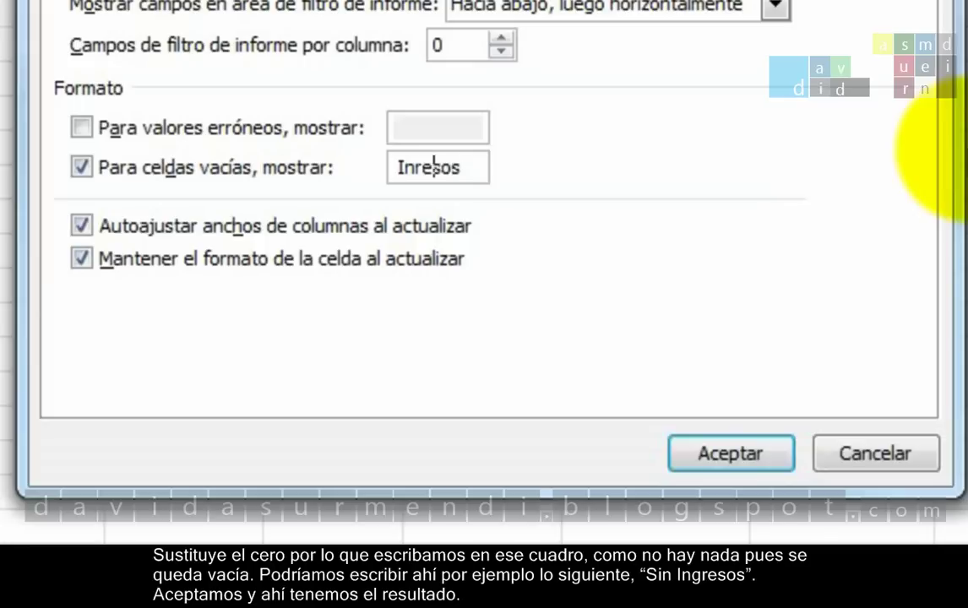
{"action": "key", "text": "Home"}
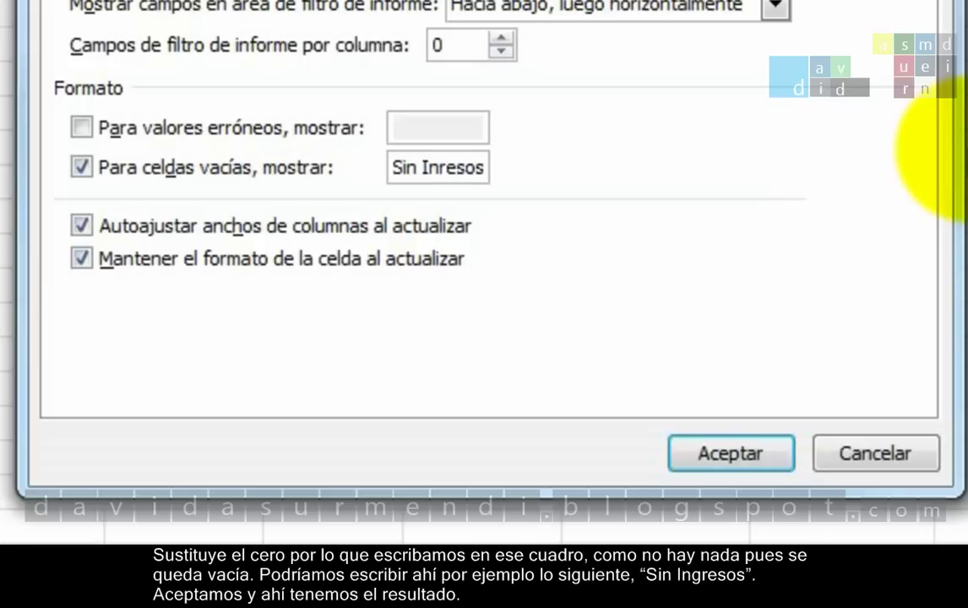
{"action": "key", "text": "Right"}
{"action": "key", "text": "Right"}
{"action": "key", "text": "Right"}
{"action": "key", "text": "Right"}
{"action": "key", "text": "Right"}
{"action": "key", "text": "Right"}
{"action": "type", "text": "g"}
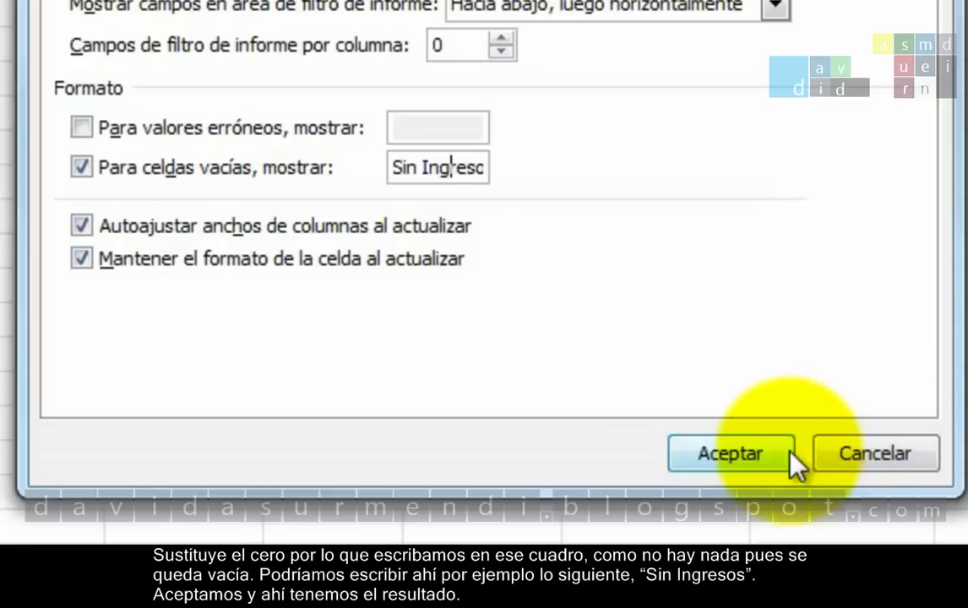
{"action": "left_click", "coordinate": [792, 456]}
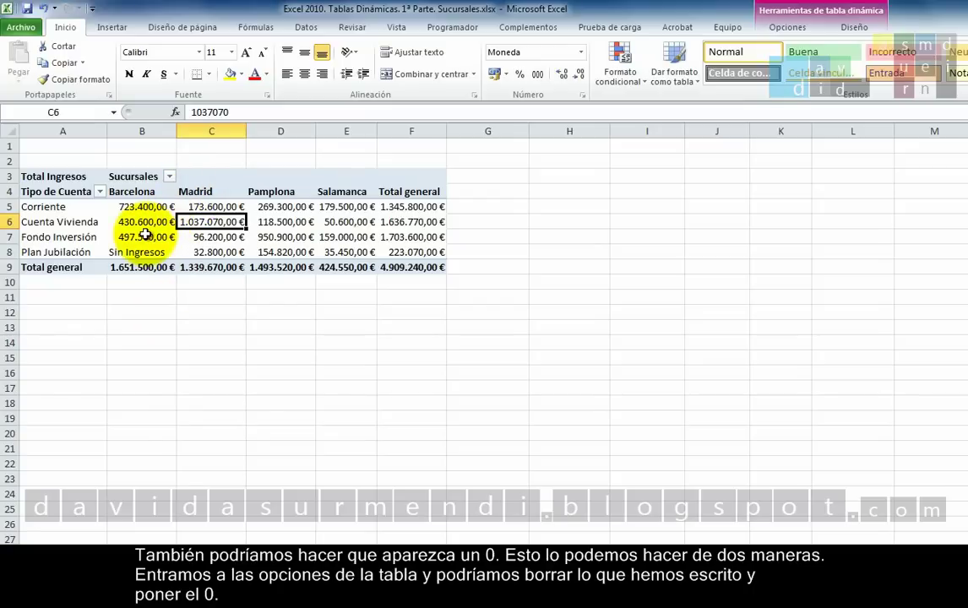
Change the empty-cell display value in the pivot table options from 'Sin Ingresos' to 0
{"action": "right_click", "coordinate": [146, 235]}
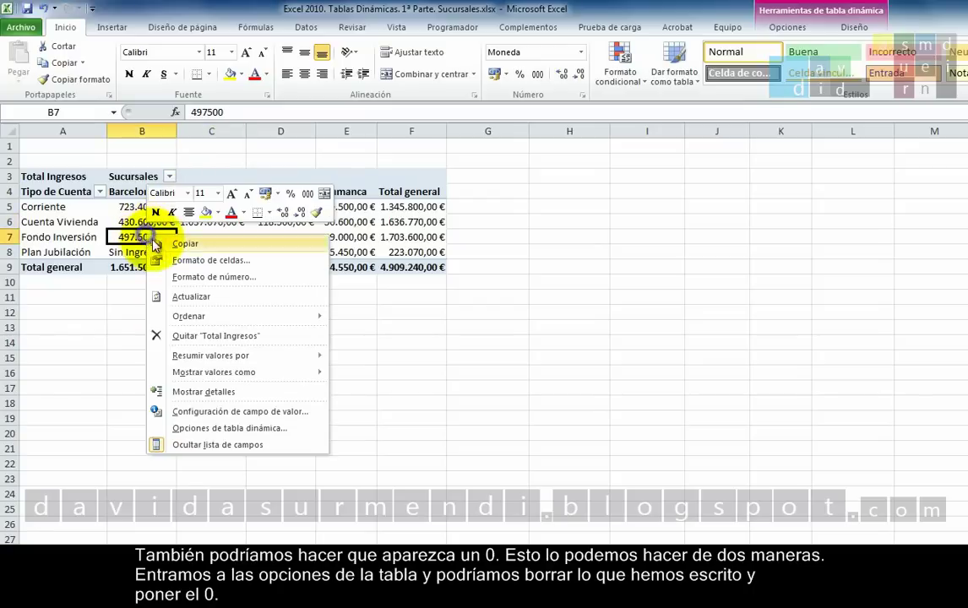
{"action": "left_click", "coordinate": [245, 429]}
{"action": "left_click_drag", "start_coordinate": [269, 254], "coordinate": [534, 321]}
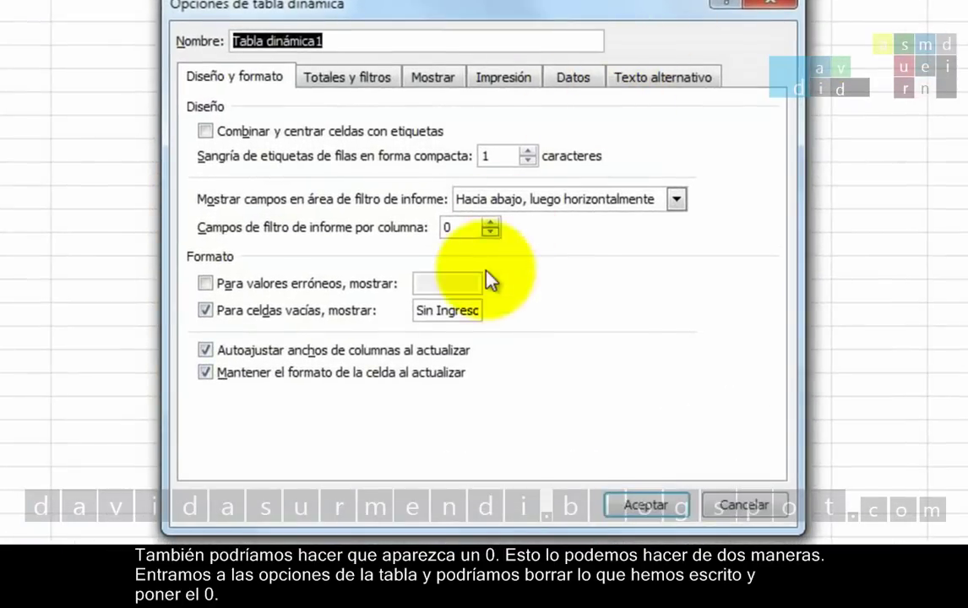
{"action": "left_click", "coordinate": [448, 310]}
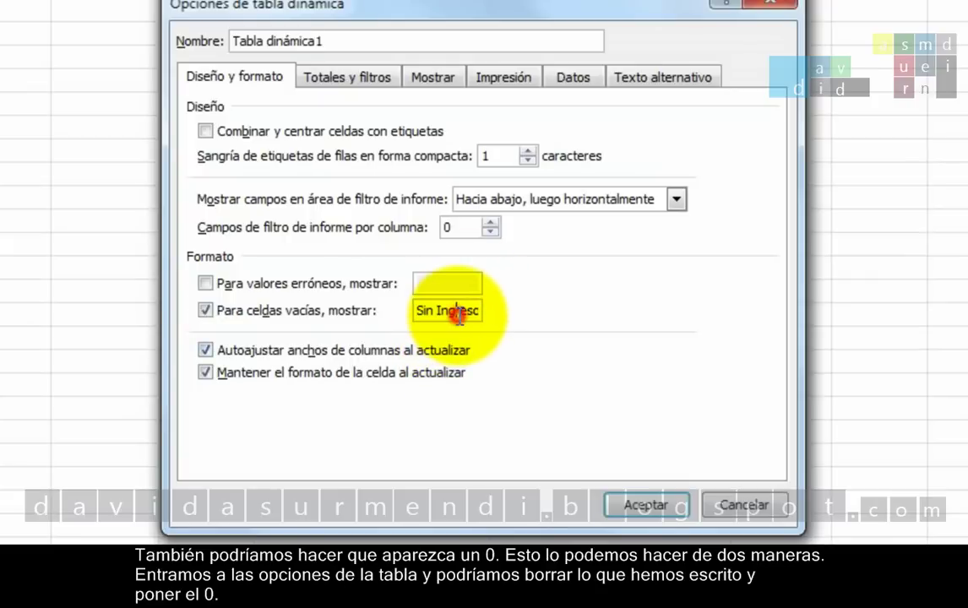
{"action": "key", "text": "BackSpace"}
{"action": "key", "text": "BackSpace"}
{"action": "key", "text": "BackSpace"}
{"action": "key", "text": "BackSpace"}
{"action": "key", "text": "BackSpace"}
{"action": "key", "text": "BackSpace"}
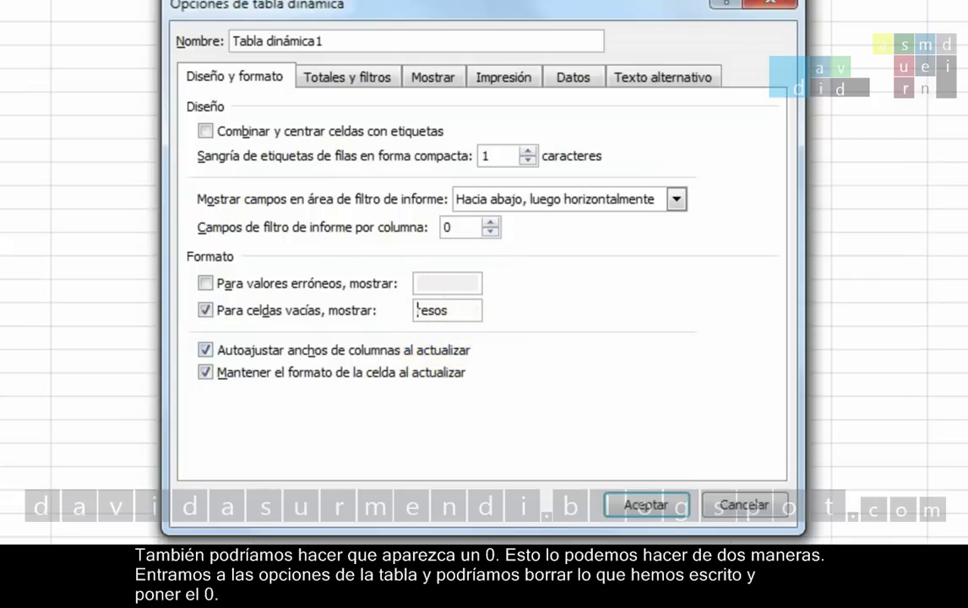
{"action": "key", "text": "Delete"}
{"action": "key", "text": "Delete"}
{"action": "key", "text": "Delete"}
{"action": "key", "text": "Delete"}
{"action": "type", "text": "0"}
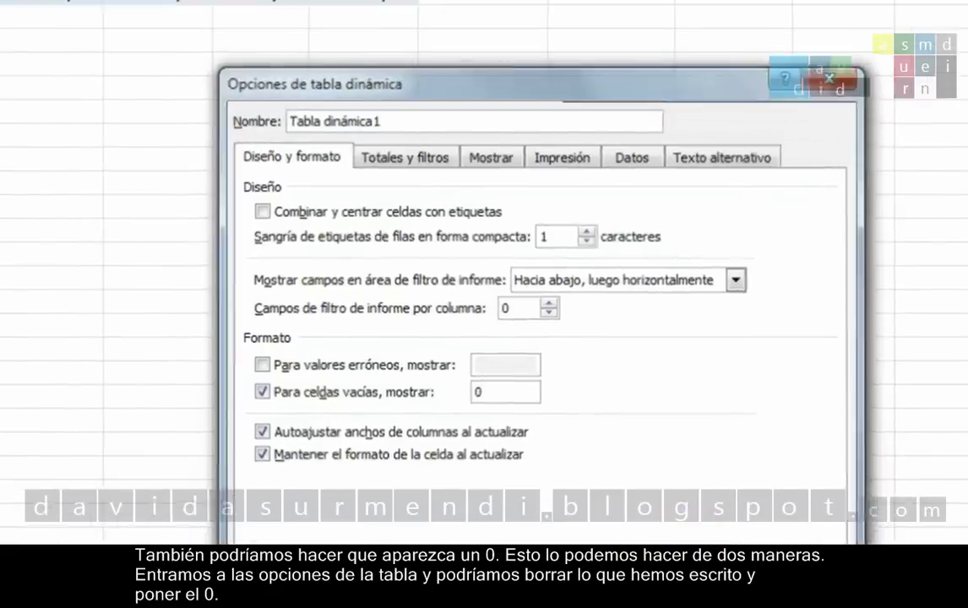
{"action": "key", "text": "Return"}
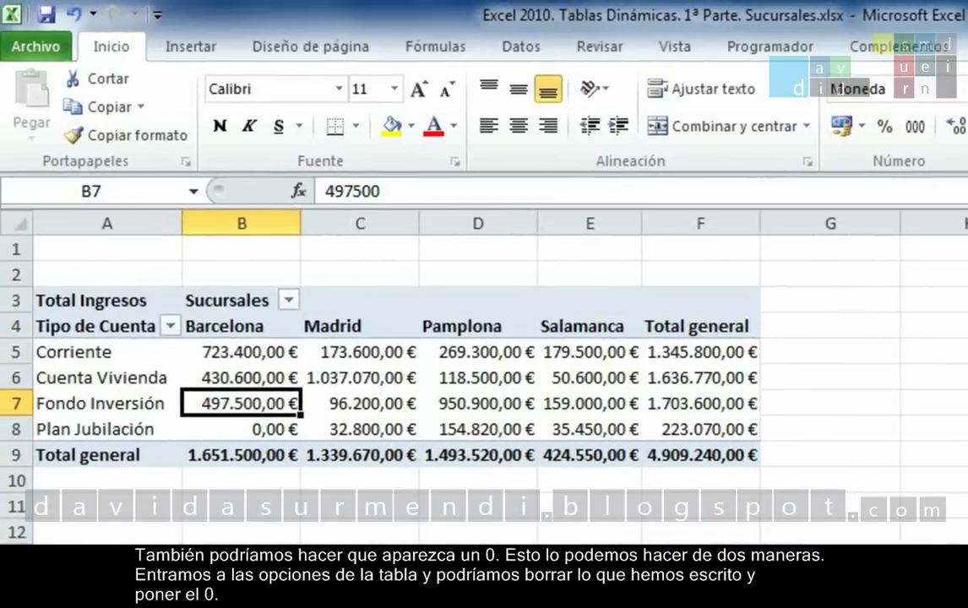
Uncheck 'Para celdas vacías, mostrar' in the pivot table options and apply
{"action": "right_click", "coordinate": [360, 404]}
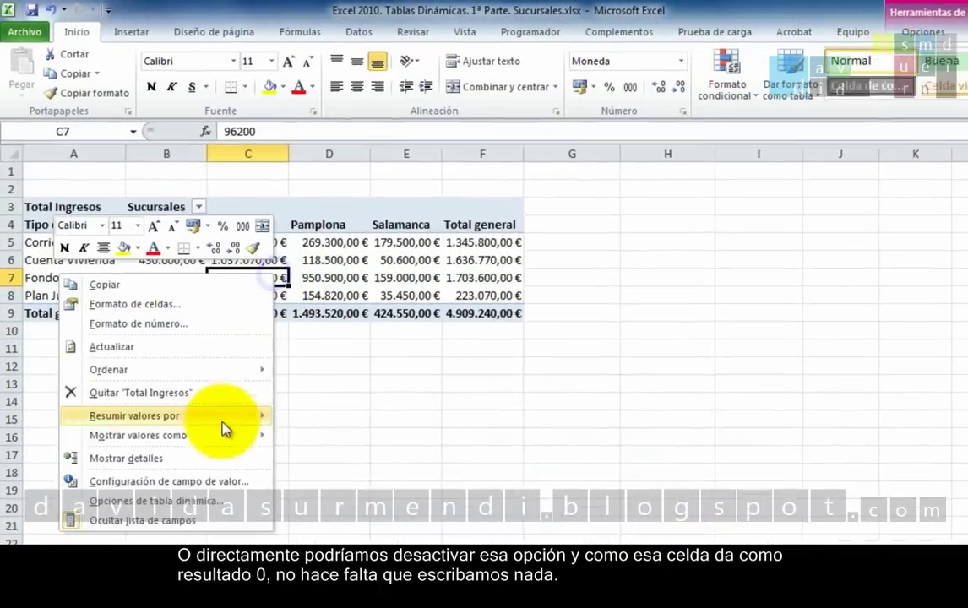
{"action": "left_click", "coordinate": [209, 500]}
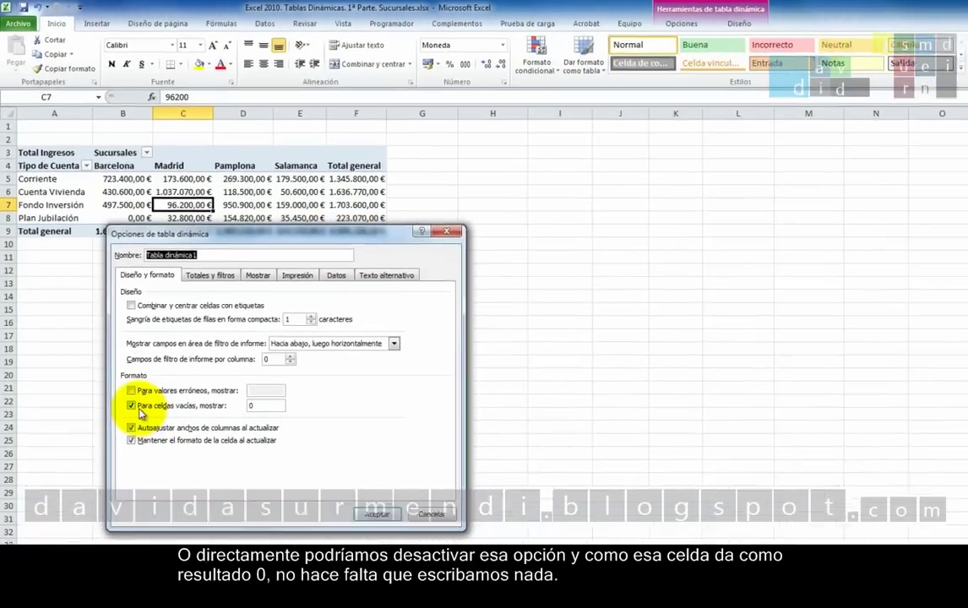
{"action": "left_click", "coordinate": [129, 401]}
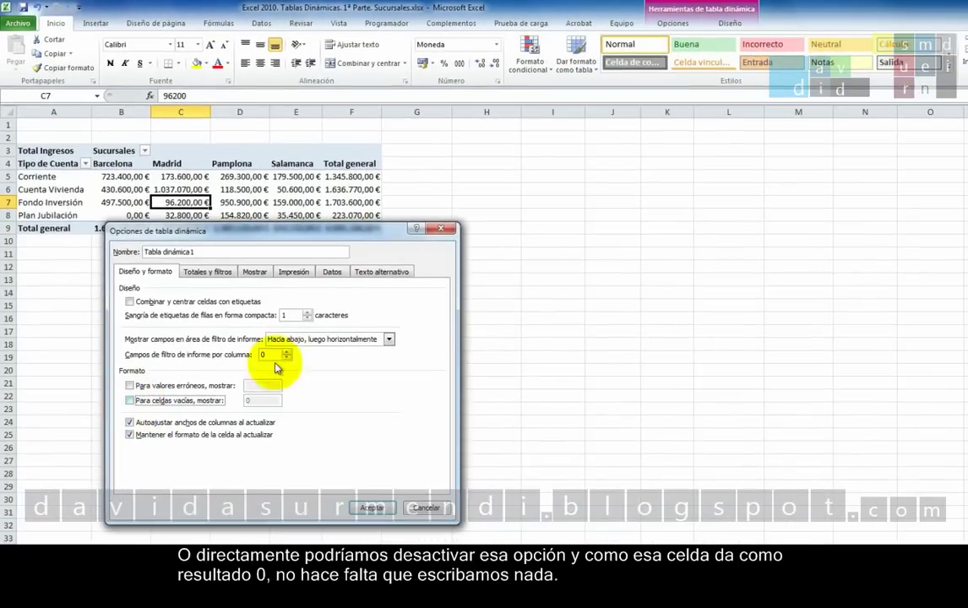
{"action": "left_click", "coordinate": [373, 510]}
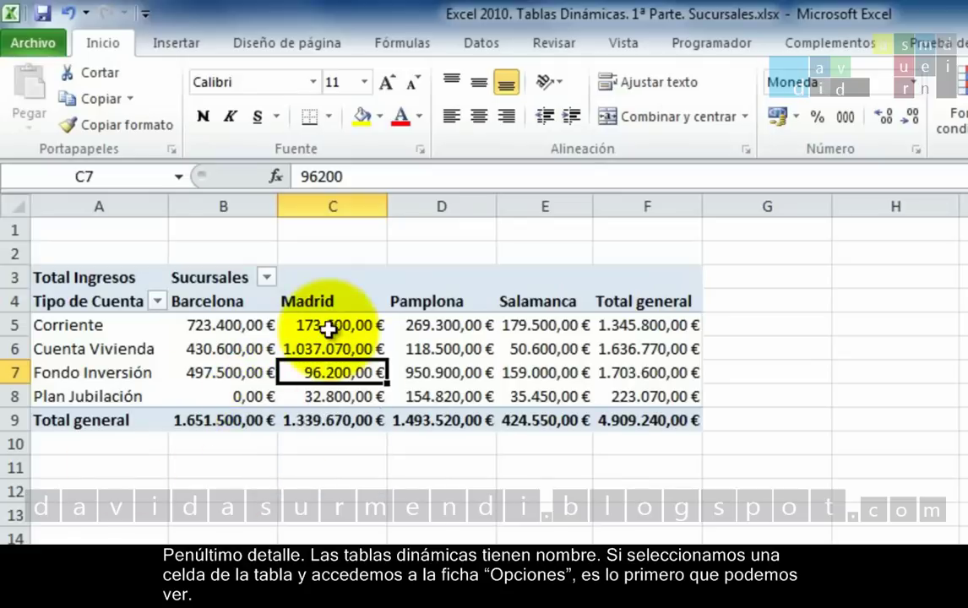
Replace 'Tabla dinámica1' with 'Ingresos Cuentas/Sucursal' in the PivotTable Tools name box
{"action": "left_click", "coordinate": [309, 328]}
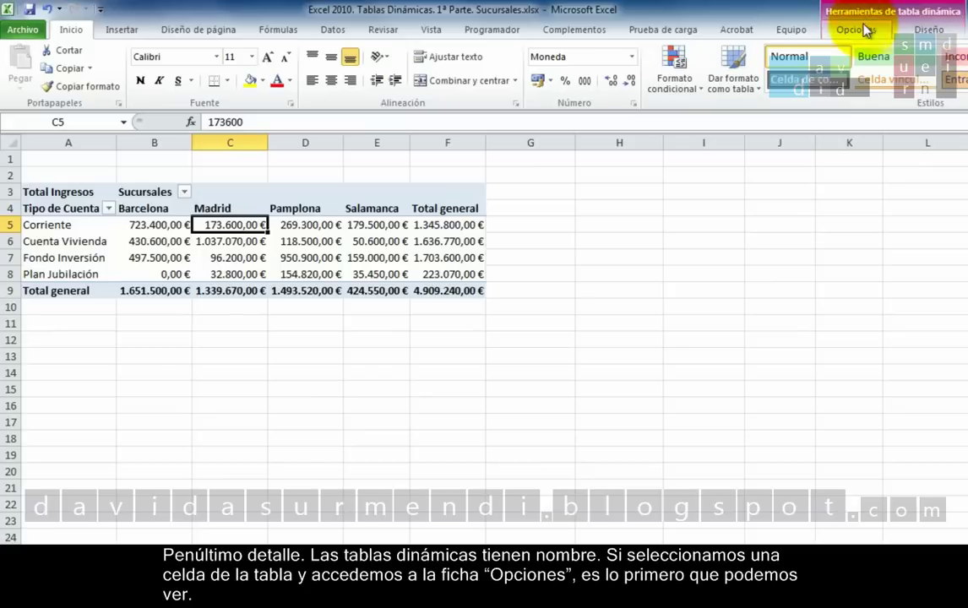
{"action": "left_click", "coordinate": [941, 32]}
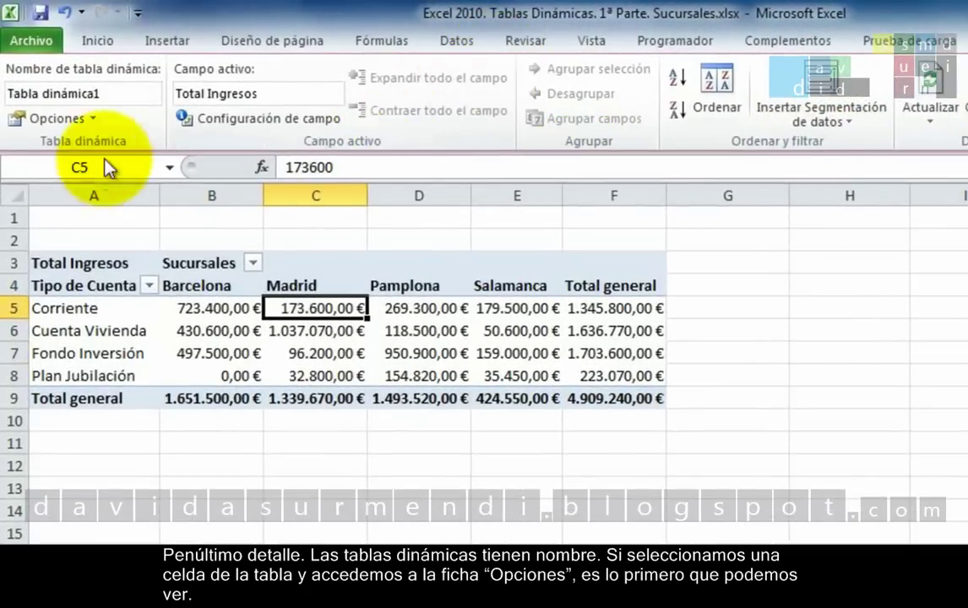
{"action": "left_click", "coordinate": [116, 101]}
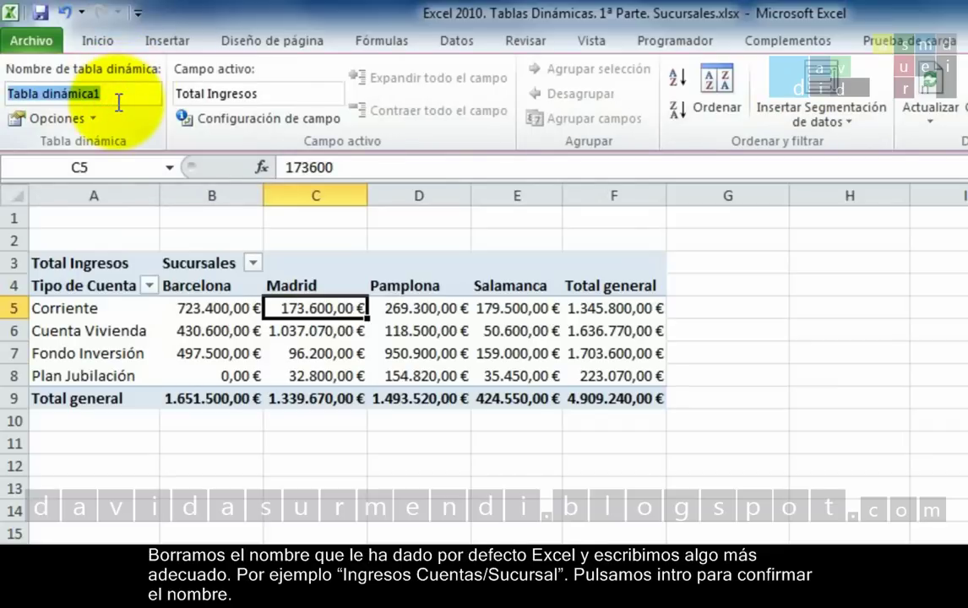
{"action": "key", "text": "Delete"}
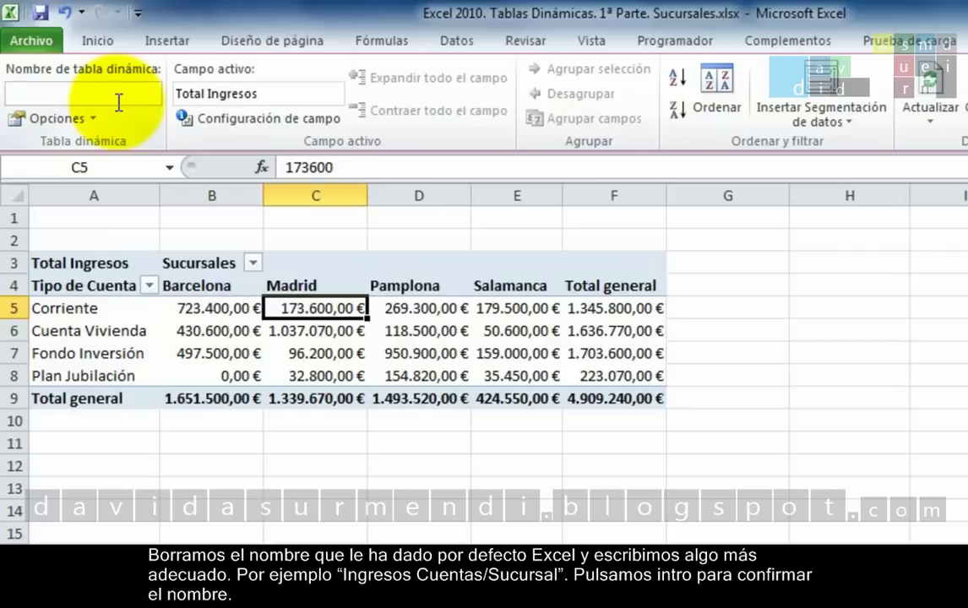
{"action": "type", "text": "In"}
{"action": "type", "text": "gresos "}
{"action": "type", "text": "Cueta"}
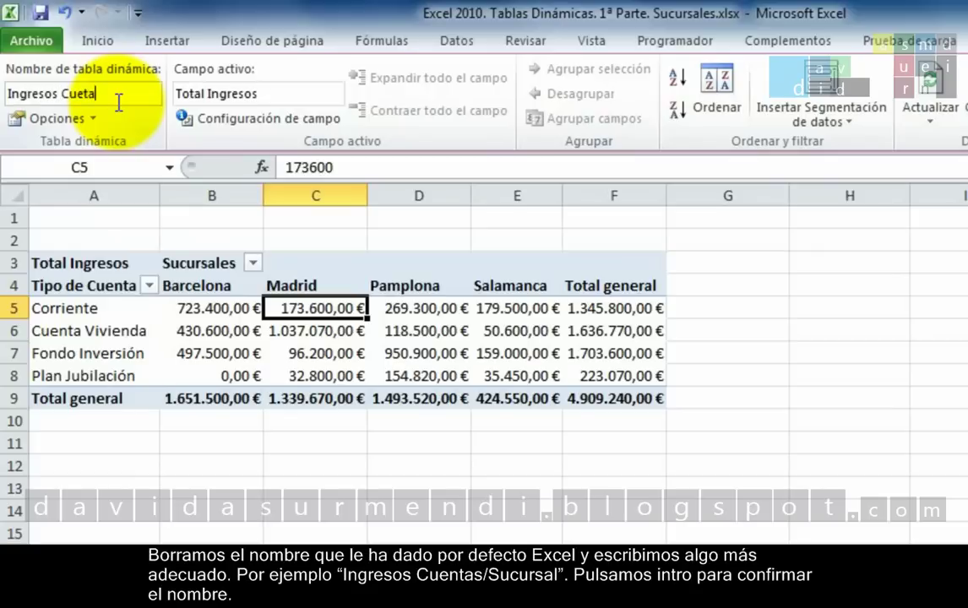
{"action": "key", "text": "BackSpace"}
{"action": "key", "text": "BackSpace"}
{"action": "type", "text": "net"}
{"action": "key", "text": "BackSpace"}
{"action": "key", "text": "BackSpace"}
{"action": "type", "text": "tas/"}
{"action": "type", "text": "Sucur"}
{"action": "key", "text": "BackSpace"}
{"action": "type", "text": "rsal"}
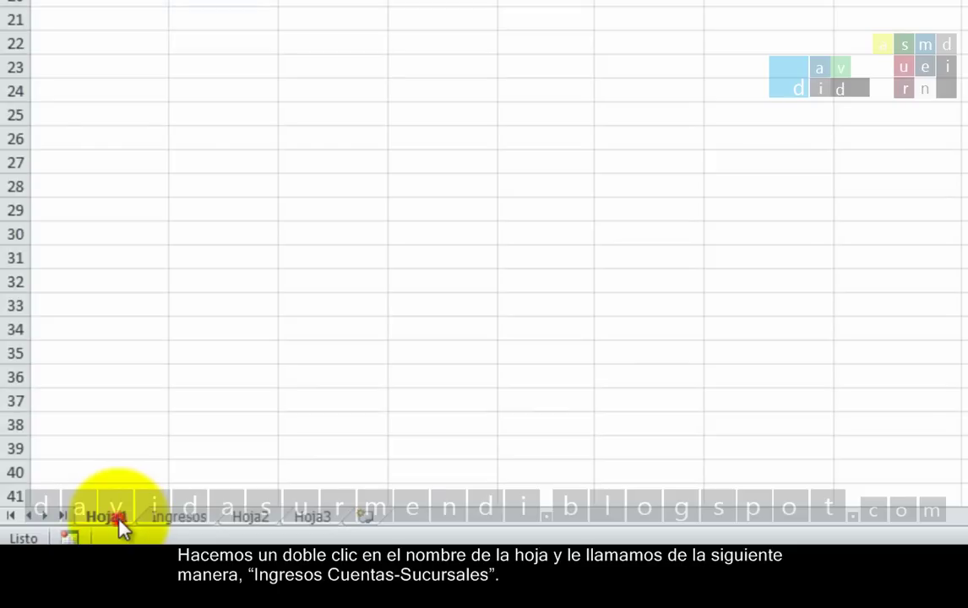
Rename the Hoja1 sheet tab to 'Ingresos Cuentas-Sucursales'
{"action": "double_click", "coordinate": [121, 520]}
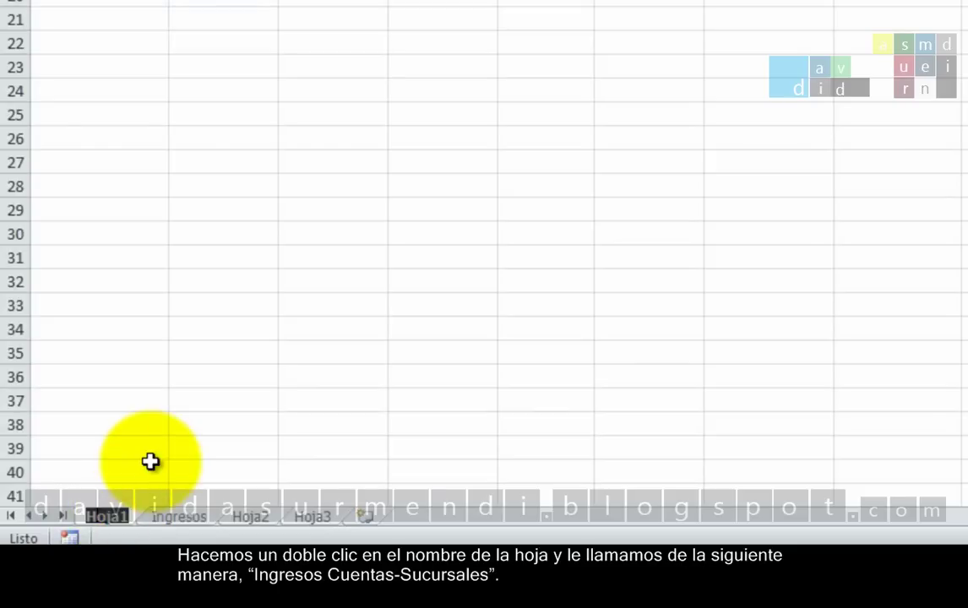
{"action": "type", "text": "Ingreso"}
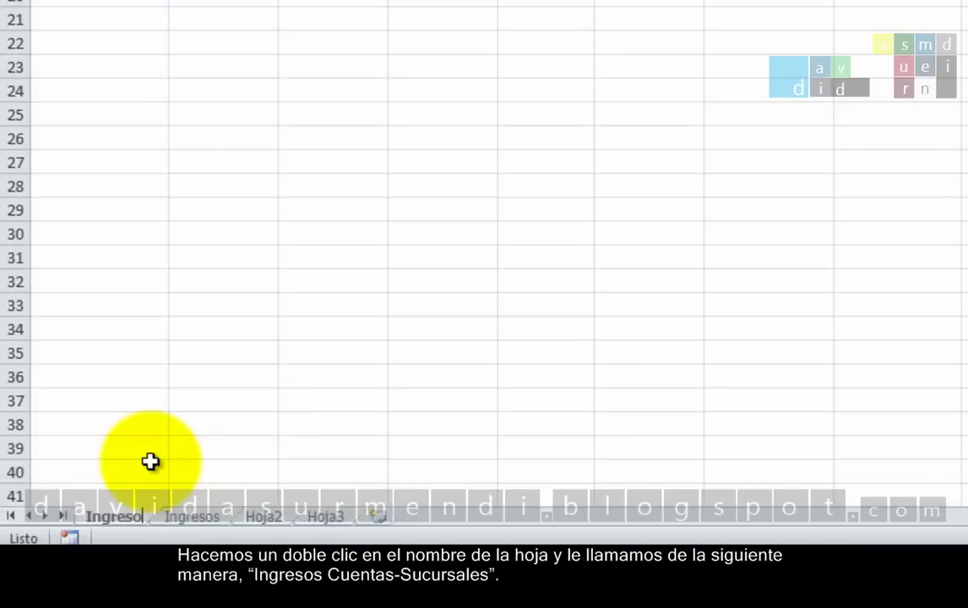
{"action": "type", "text": "s"}
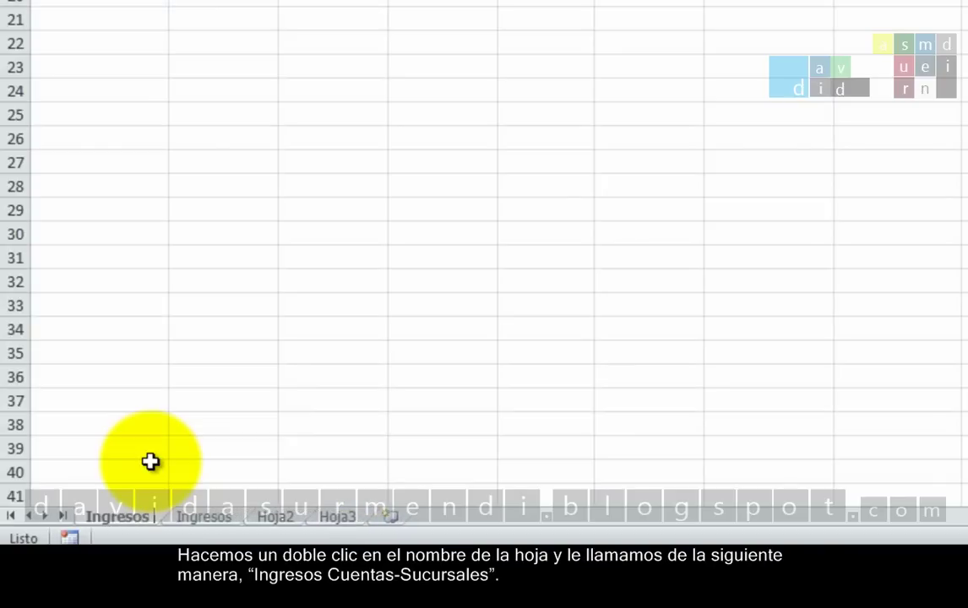
{"action": "type", "text": " Cuentas"}
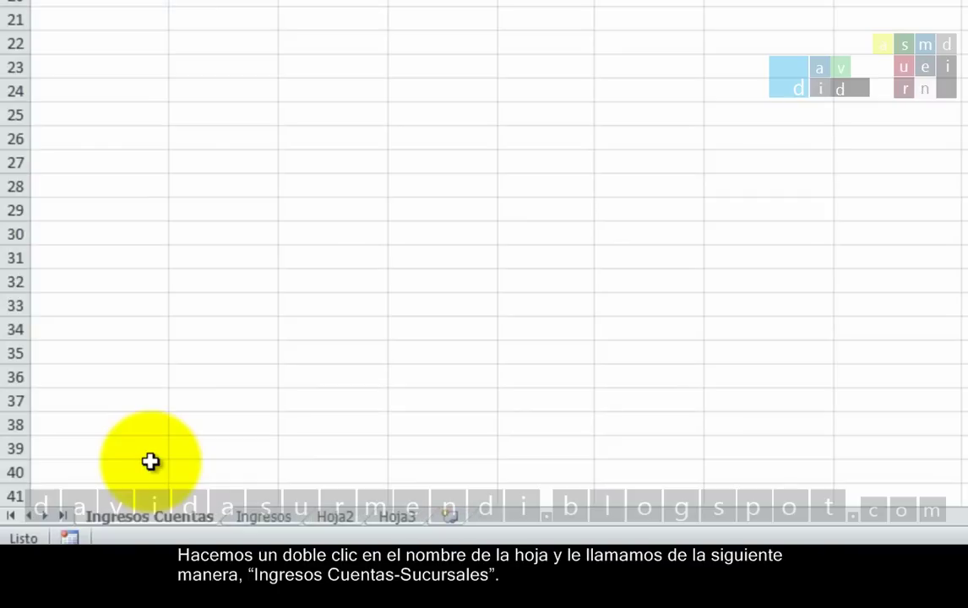
{"action": "type", "text": "-"}
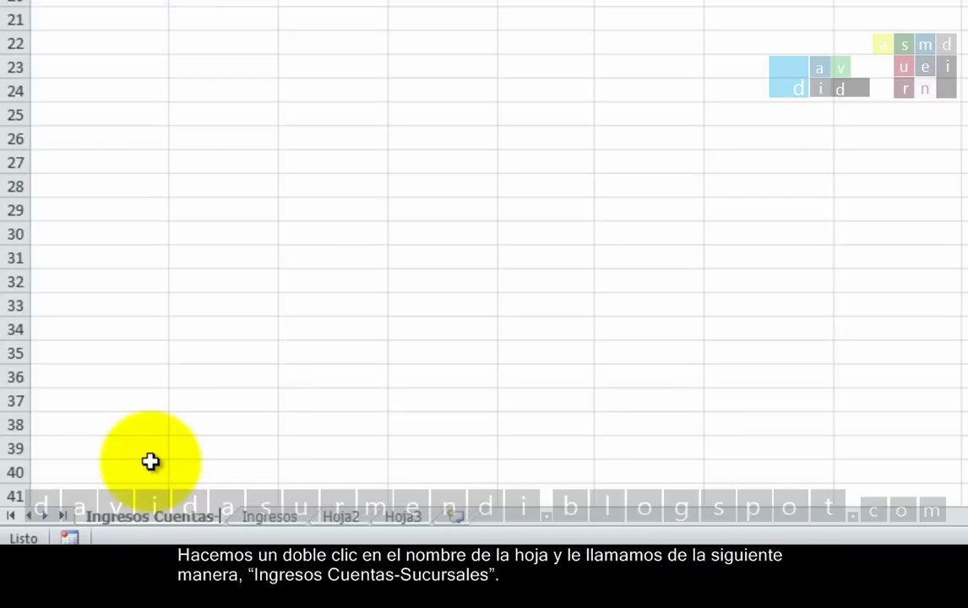
{"action": "type", "text": "Sucur"}
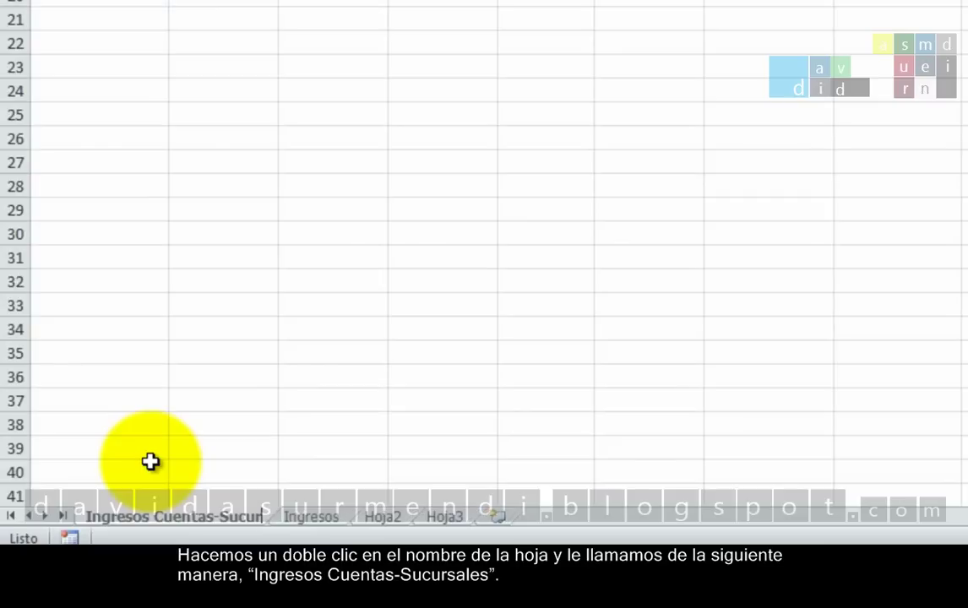
{"action": "type", "text": "sal"}
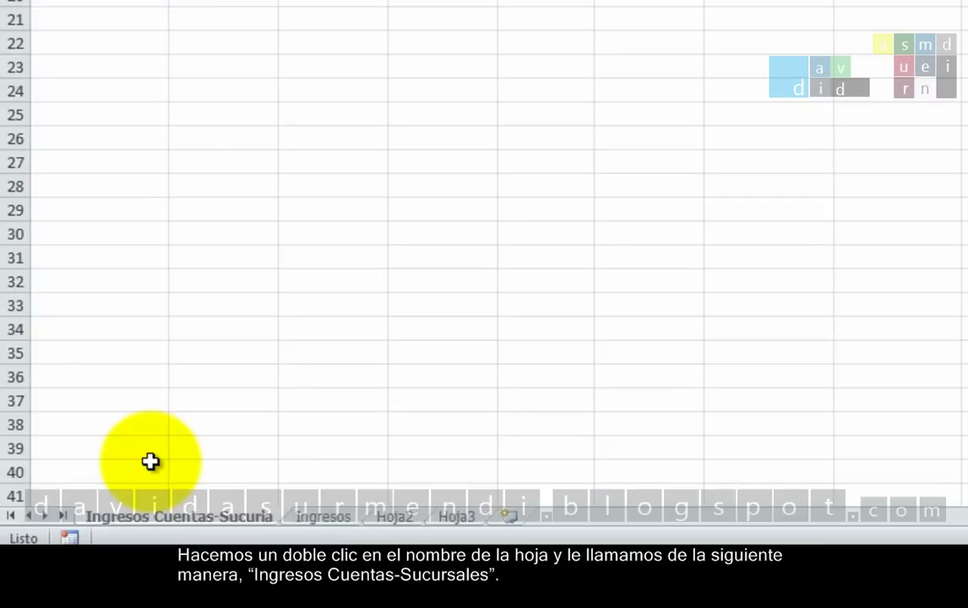
{"action": "key", "text": "BackSpace"}
{"action": "key", "text": "BackSpace"}
{"action": "type", "text": "s"}
{"action": "key", "text": "BackSpace"}
{"action": "key", "text": "BackSpace"}
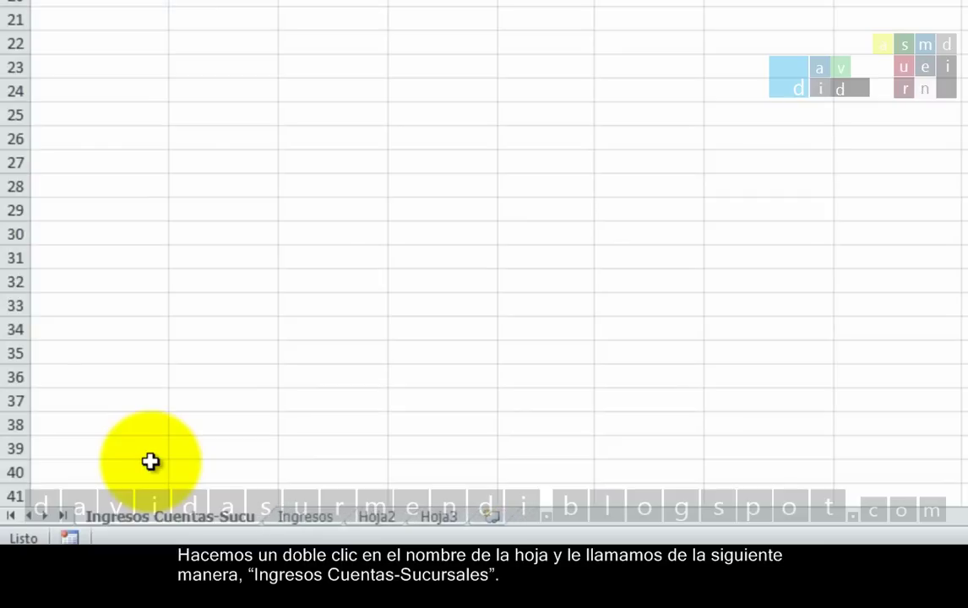
{"action": "type", "text": "rsales"}
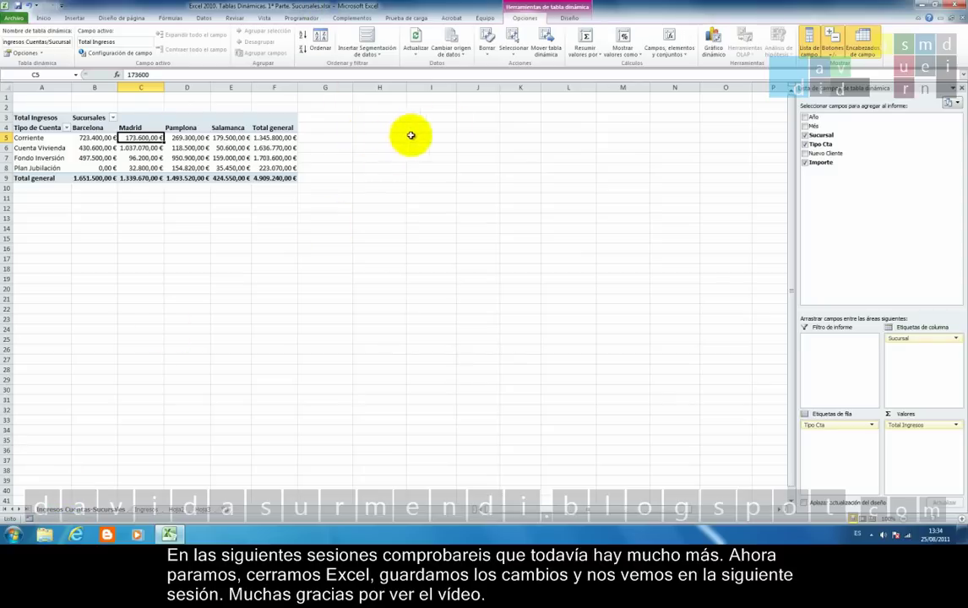
Close Excel with Alt+F4, choosing Guardar to save the workbook
{"action": "key", "text": "alt+F4"}
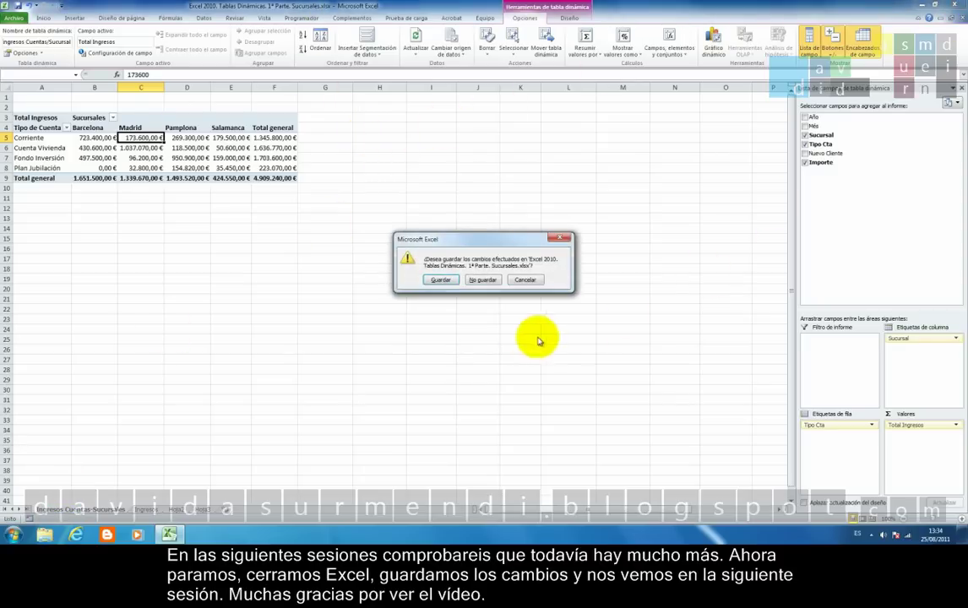
{"action": "left_click", "coordinate": [441, 280]}
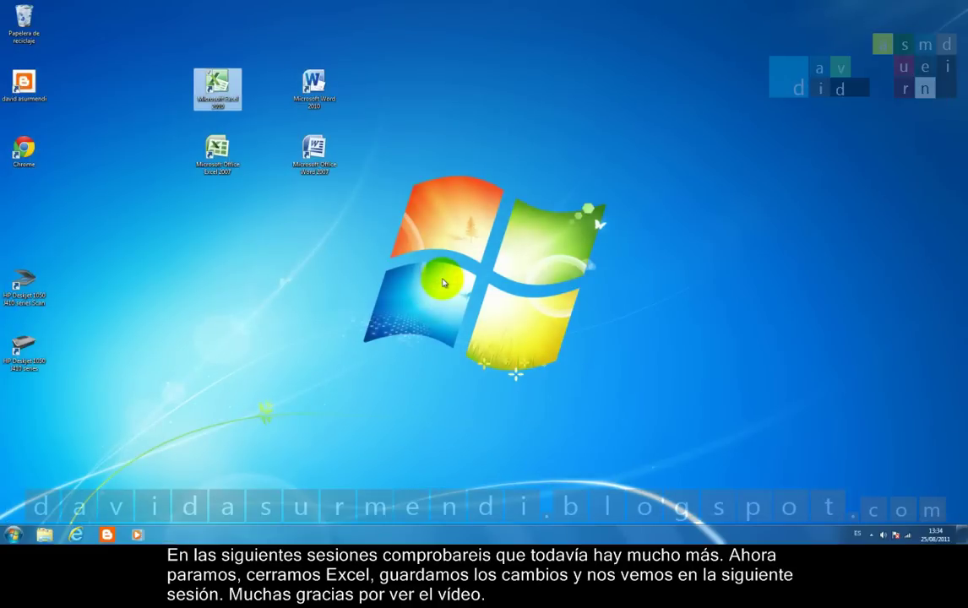